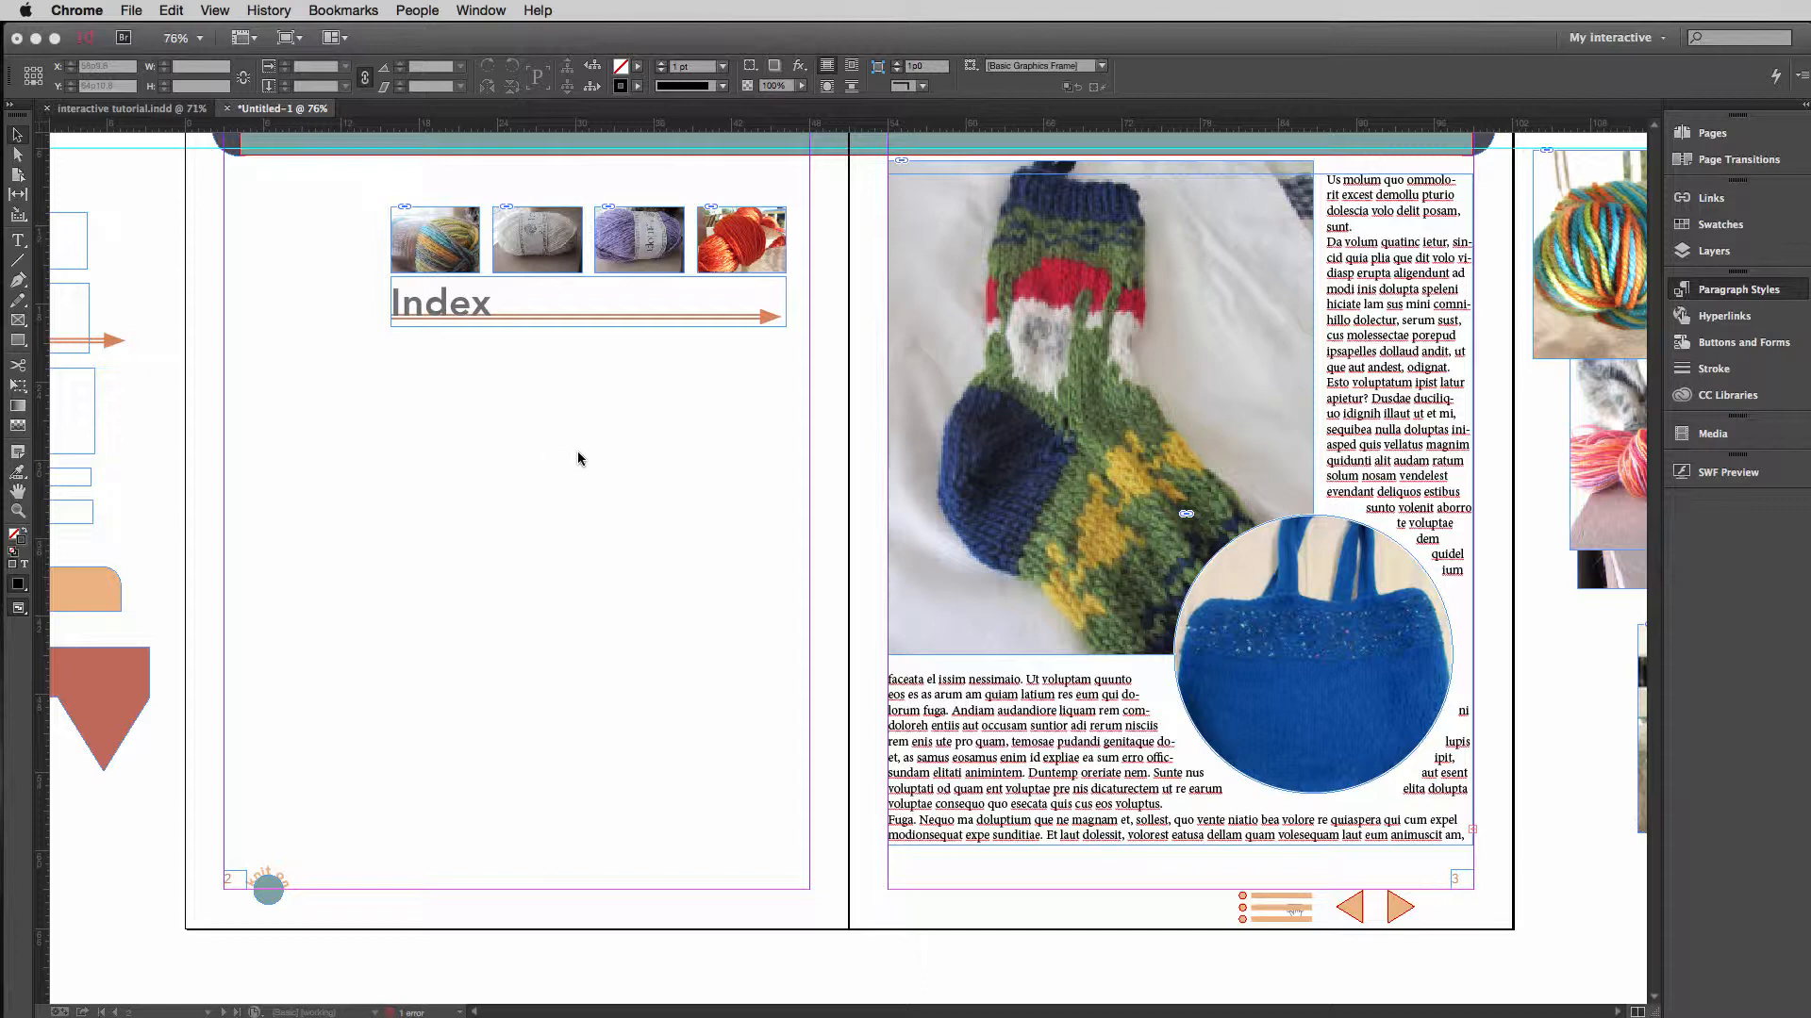
Check which paragraph style is applied to the "Choosing the perfect pattern" heading.
left_click(577, 454)
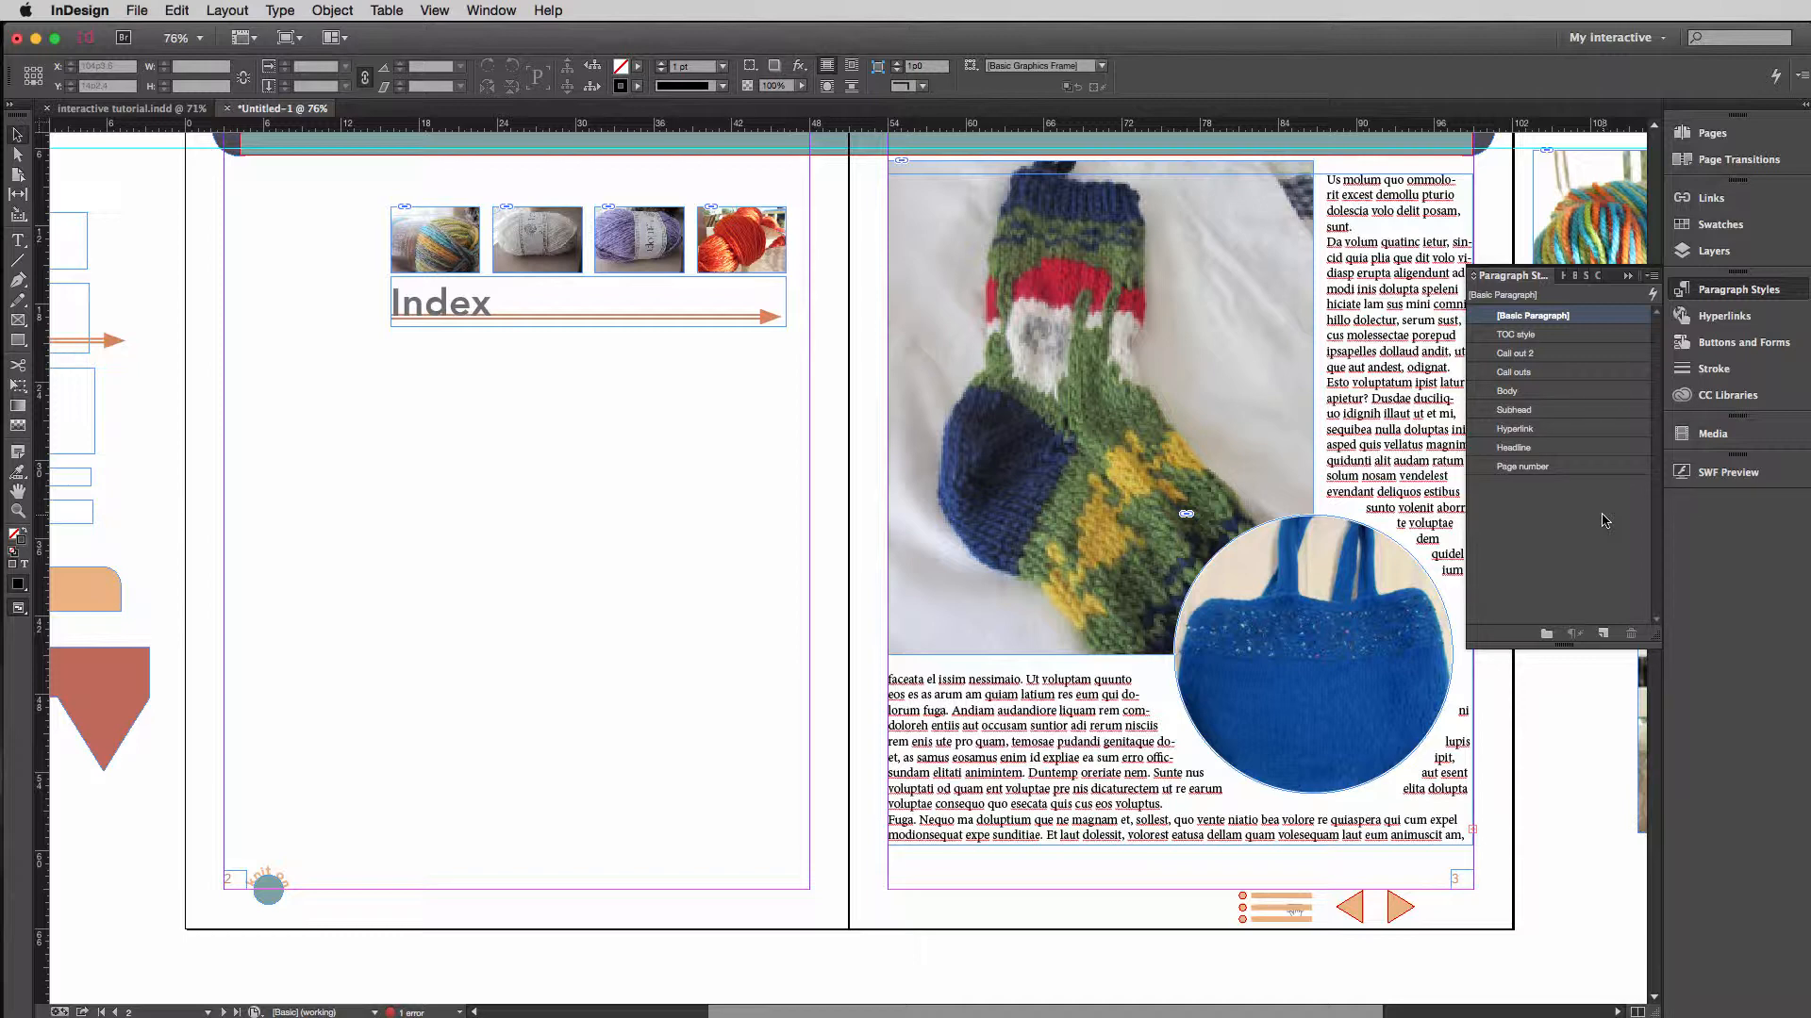
scroll(766, 495, "down", 1)
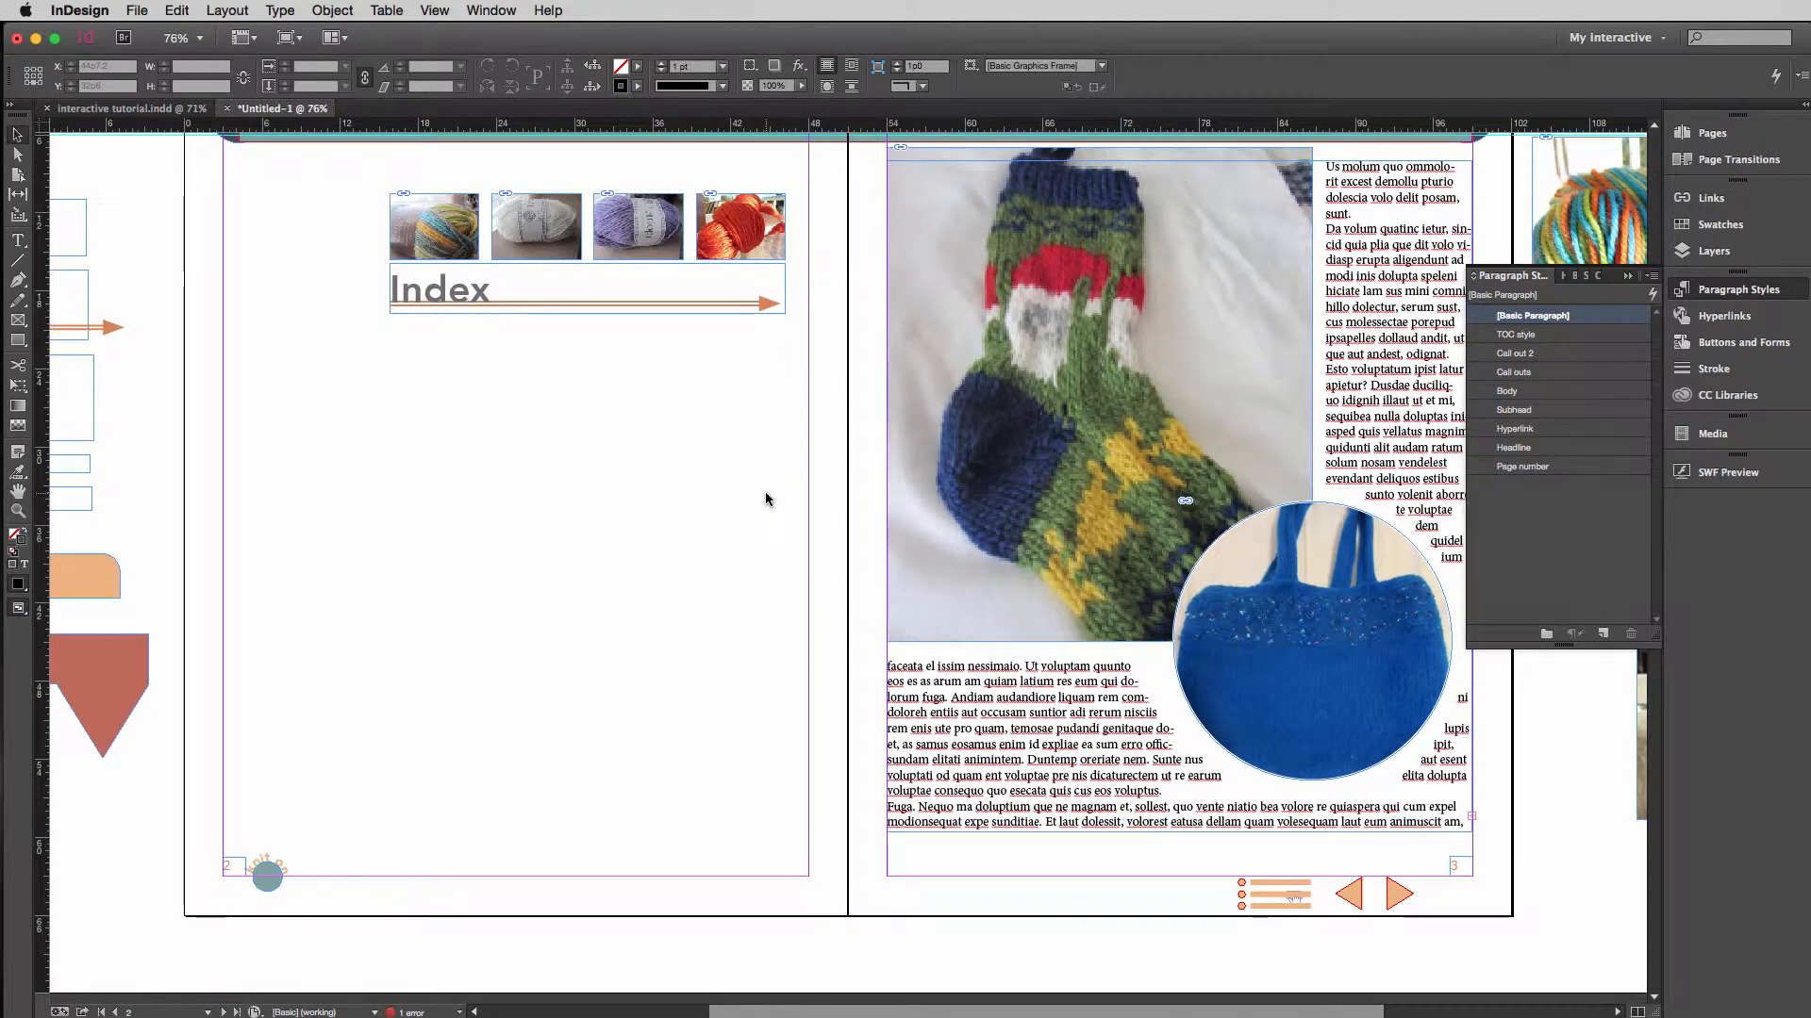
scroll(766, 494, "down", 10)
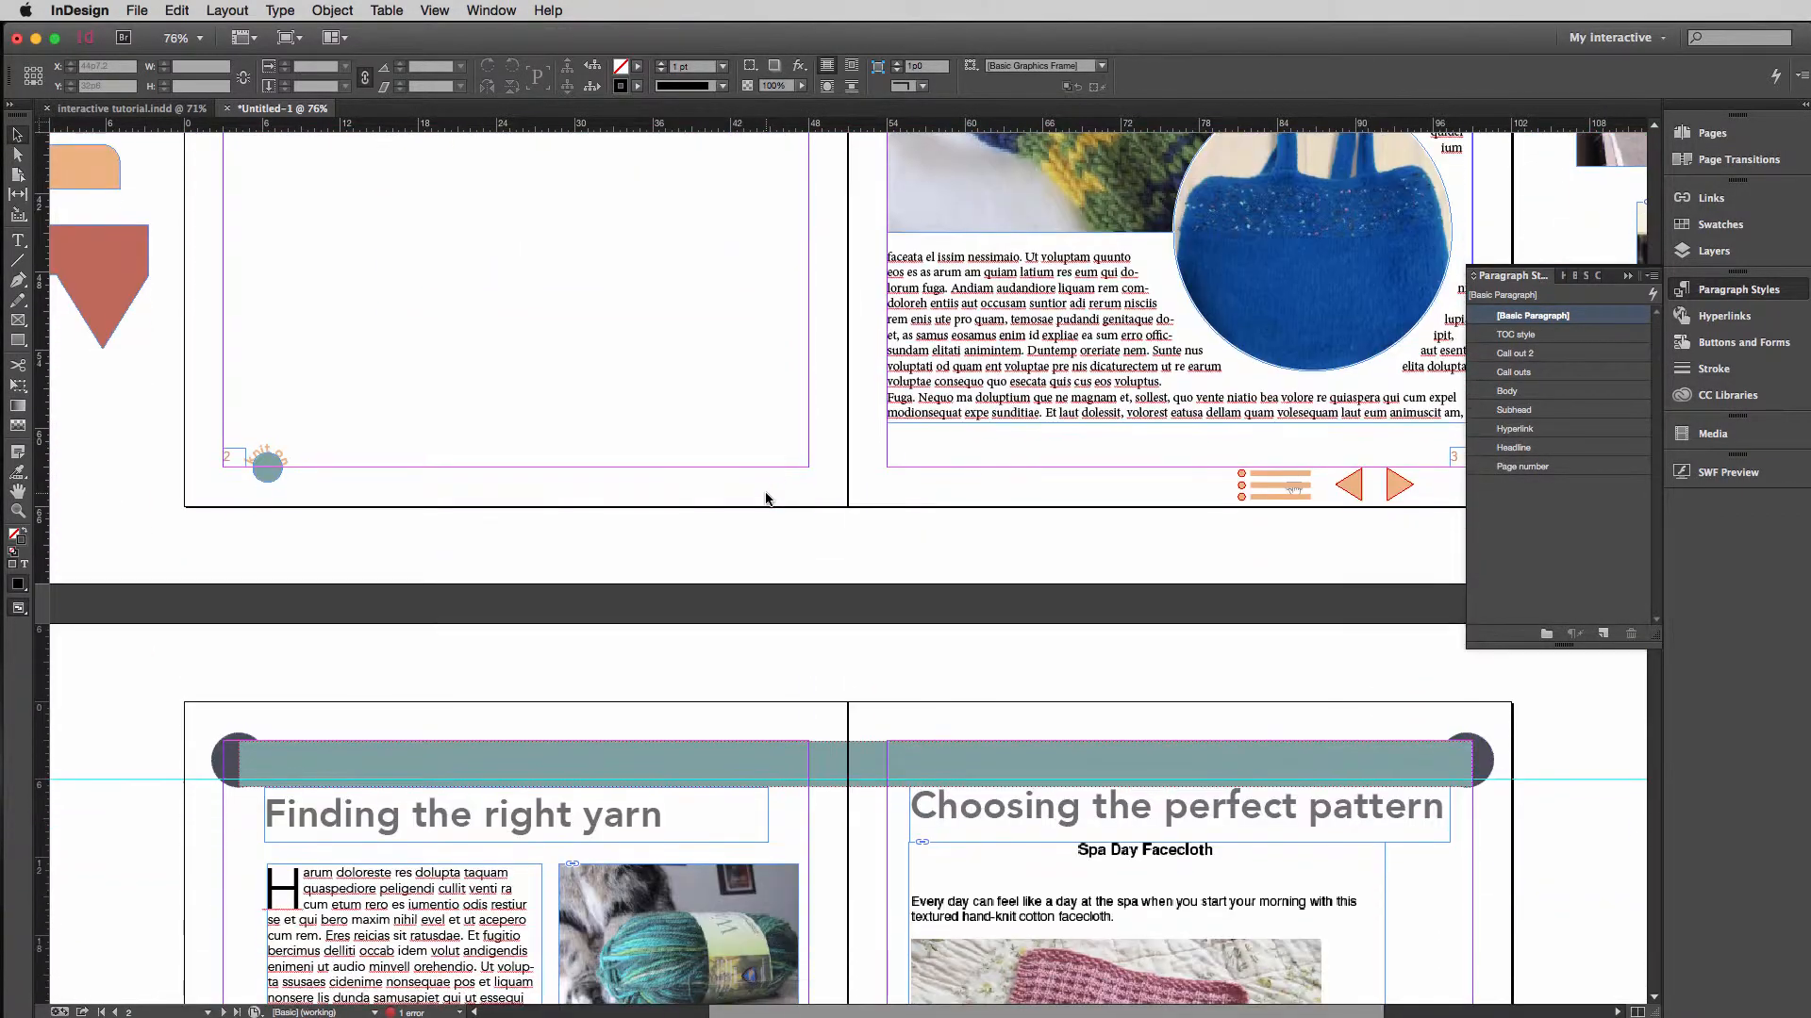
scroll(766, 495, "down", 9)
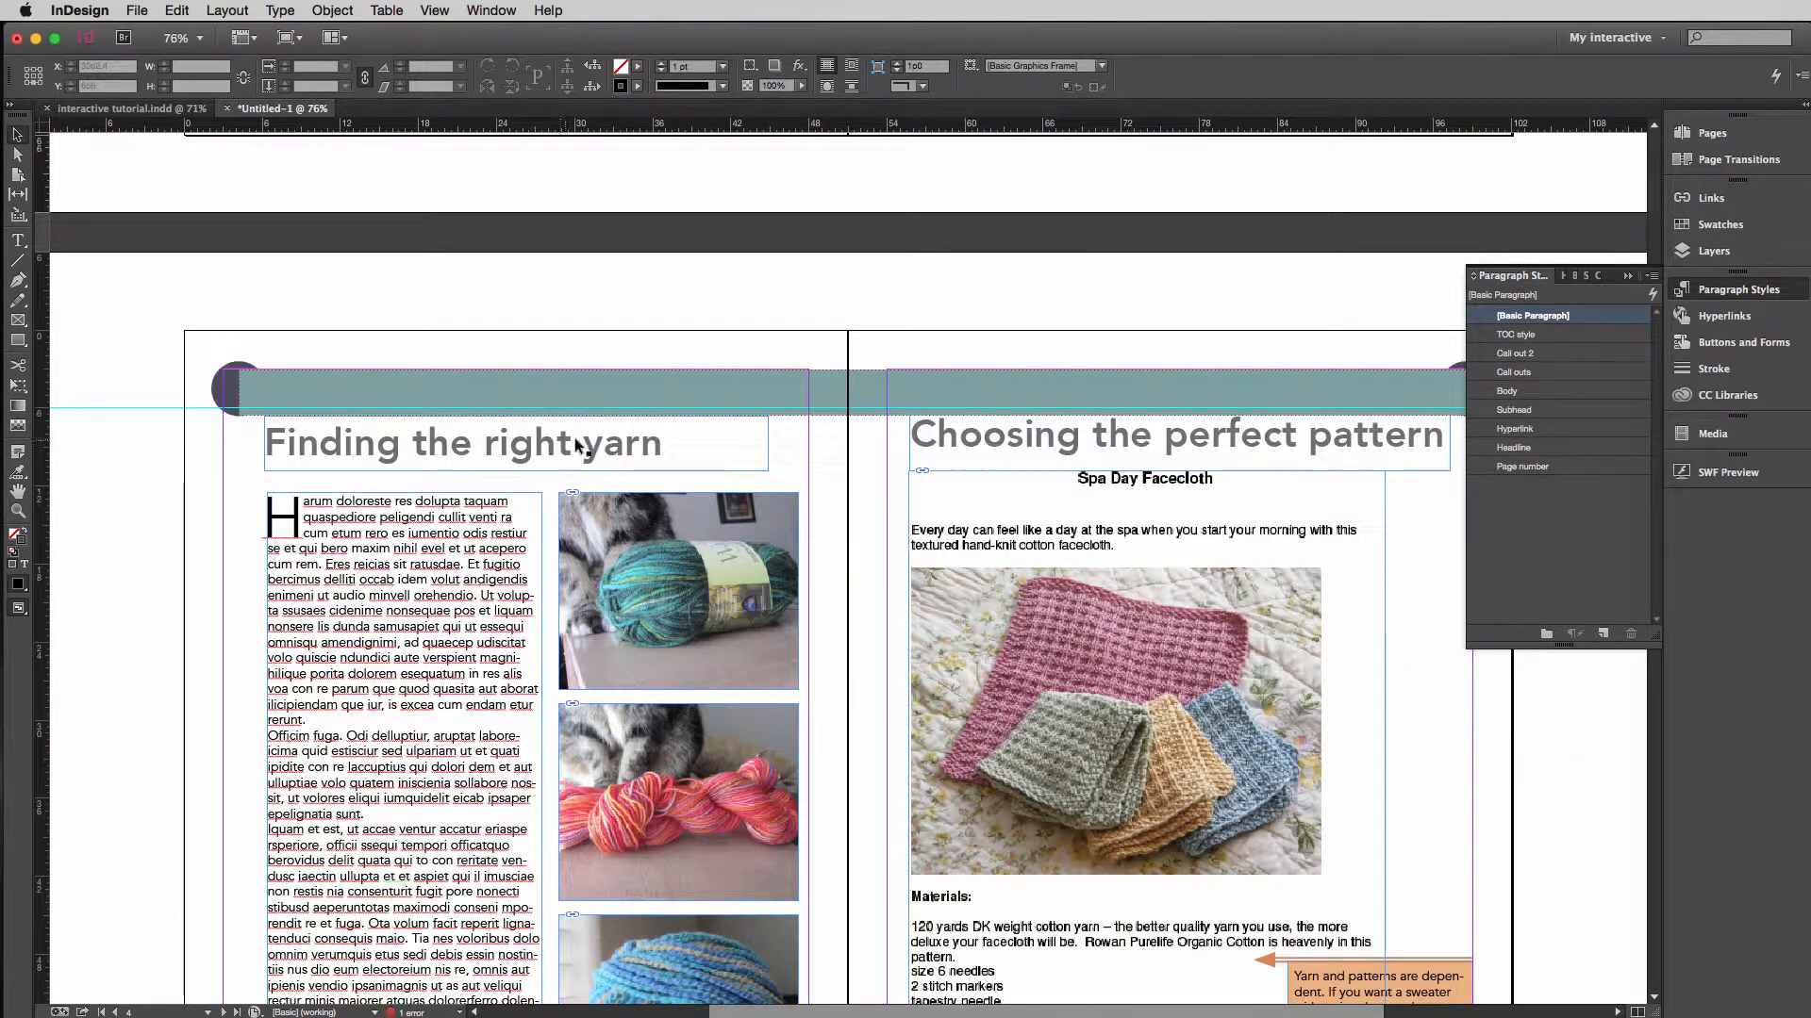
left_click(1169, 451)
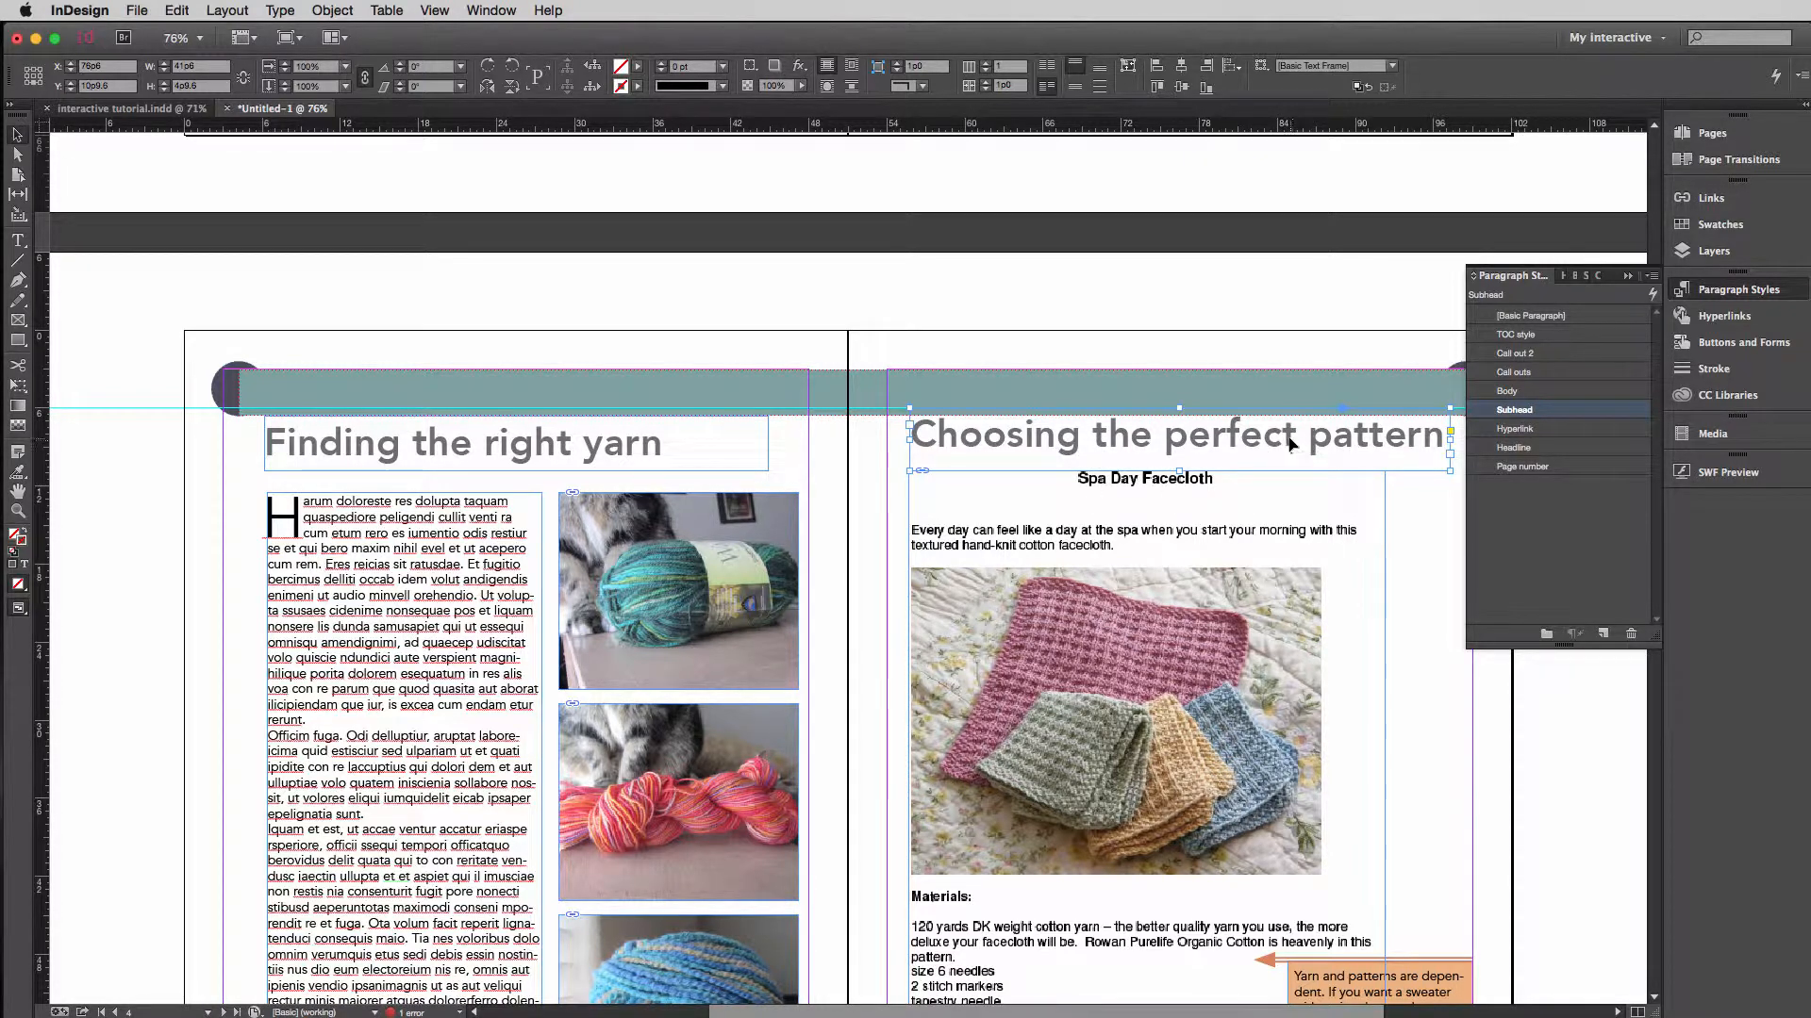
Open the full table of contents settings and set the Subhead entries' page numbers to After Entry.
left_click(227, 11)
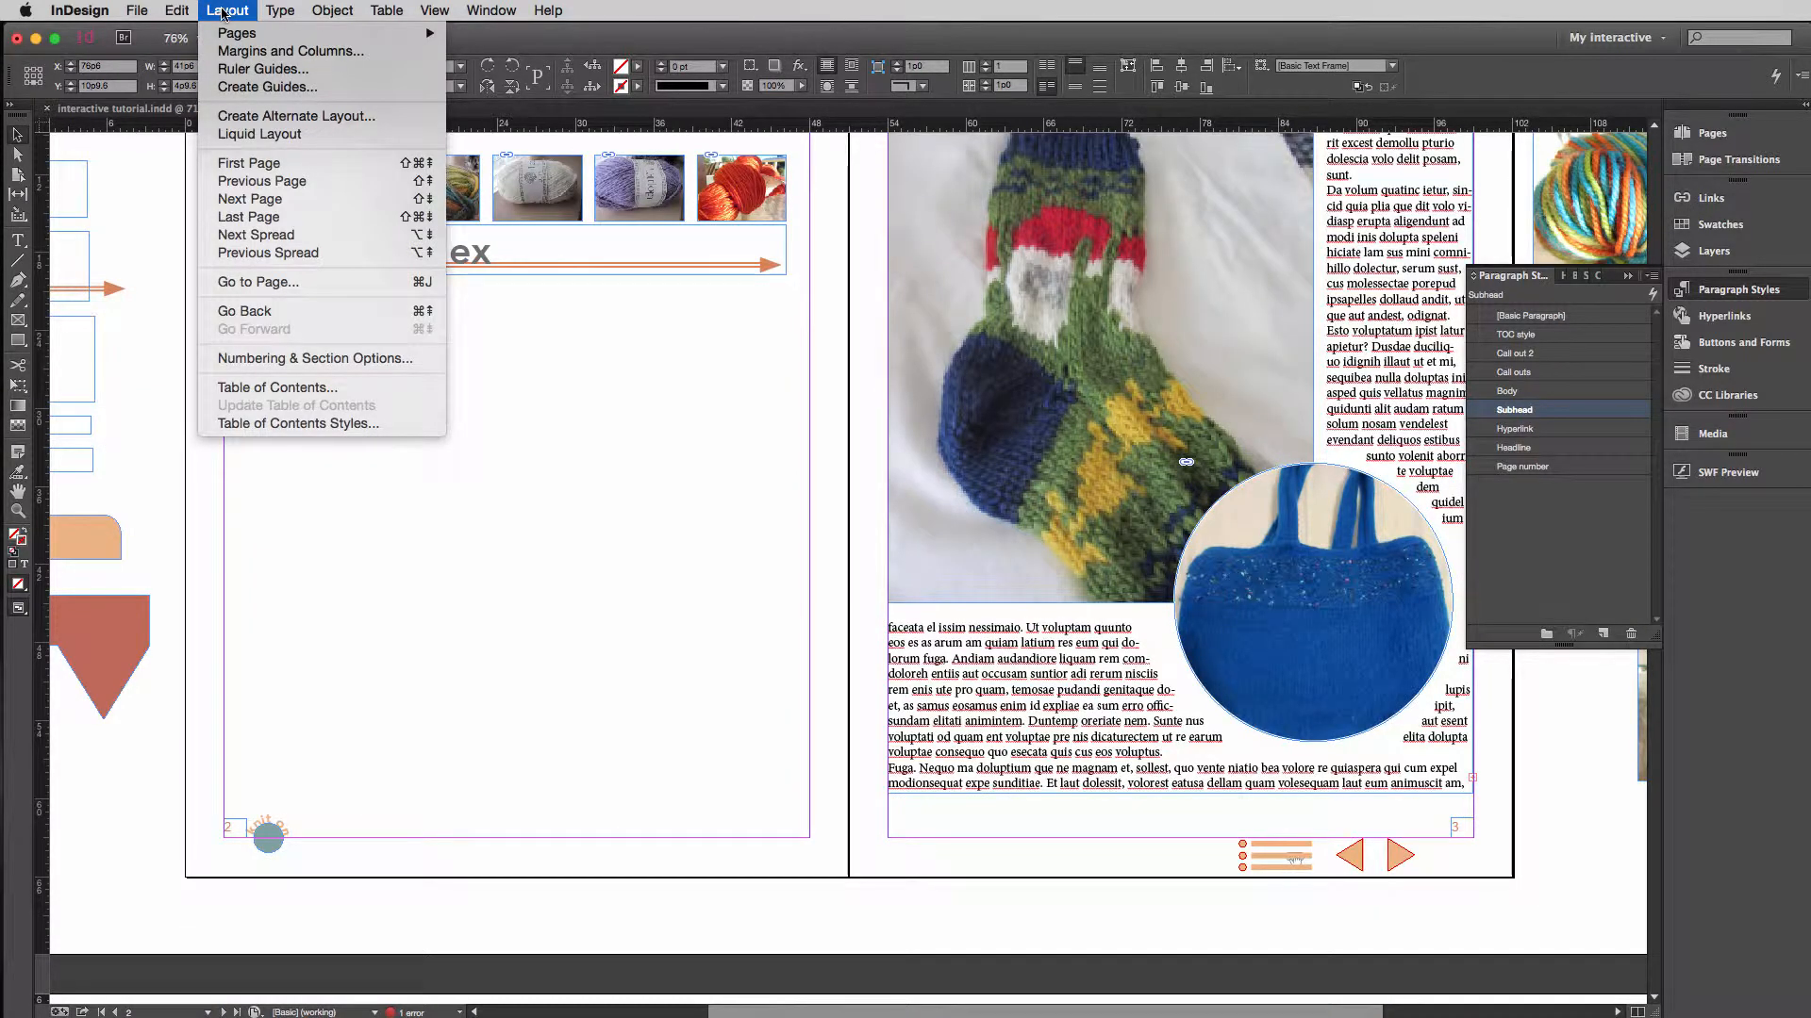
left_click(270, 388)
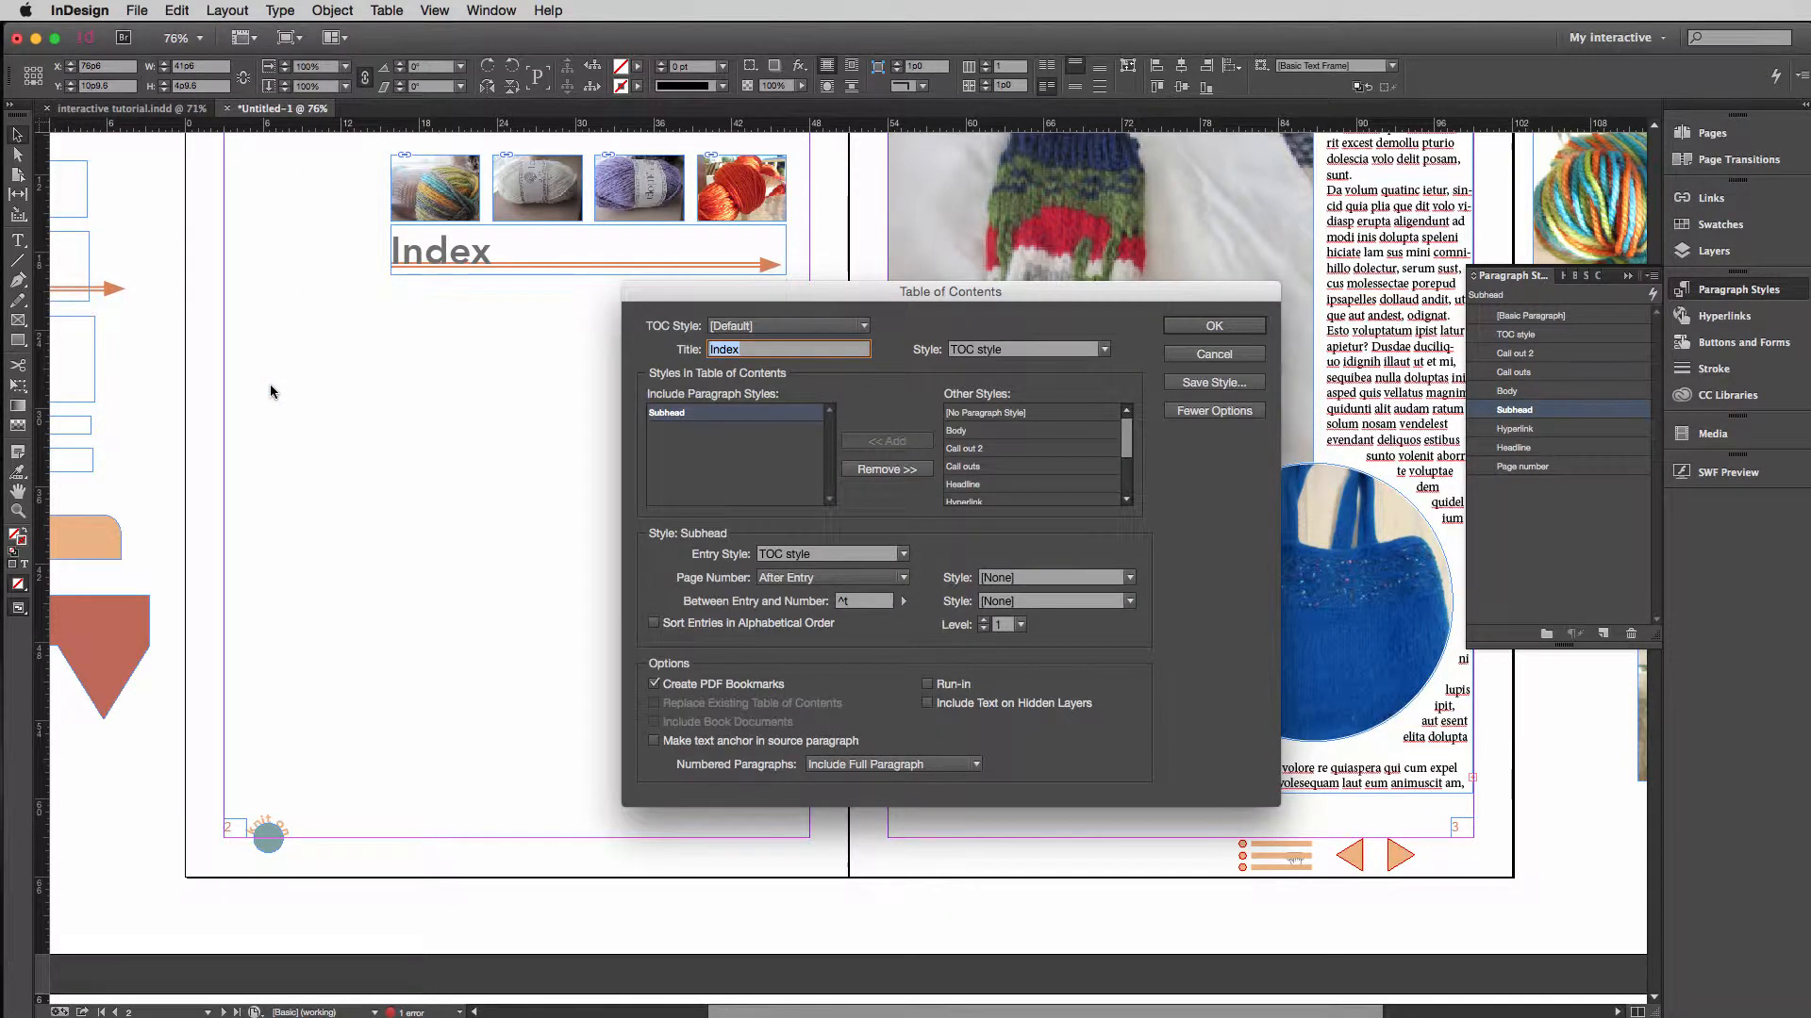
left_click(1226, 415)
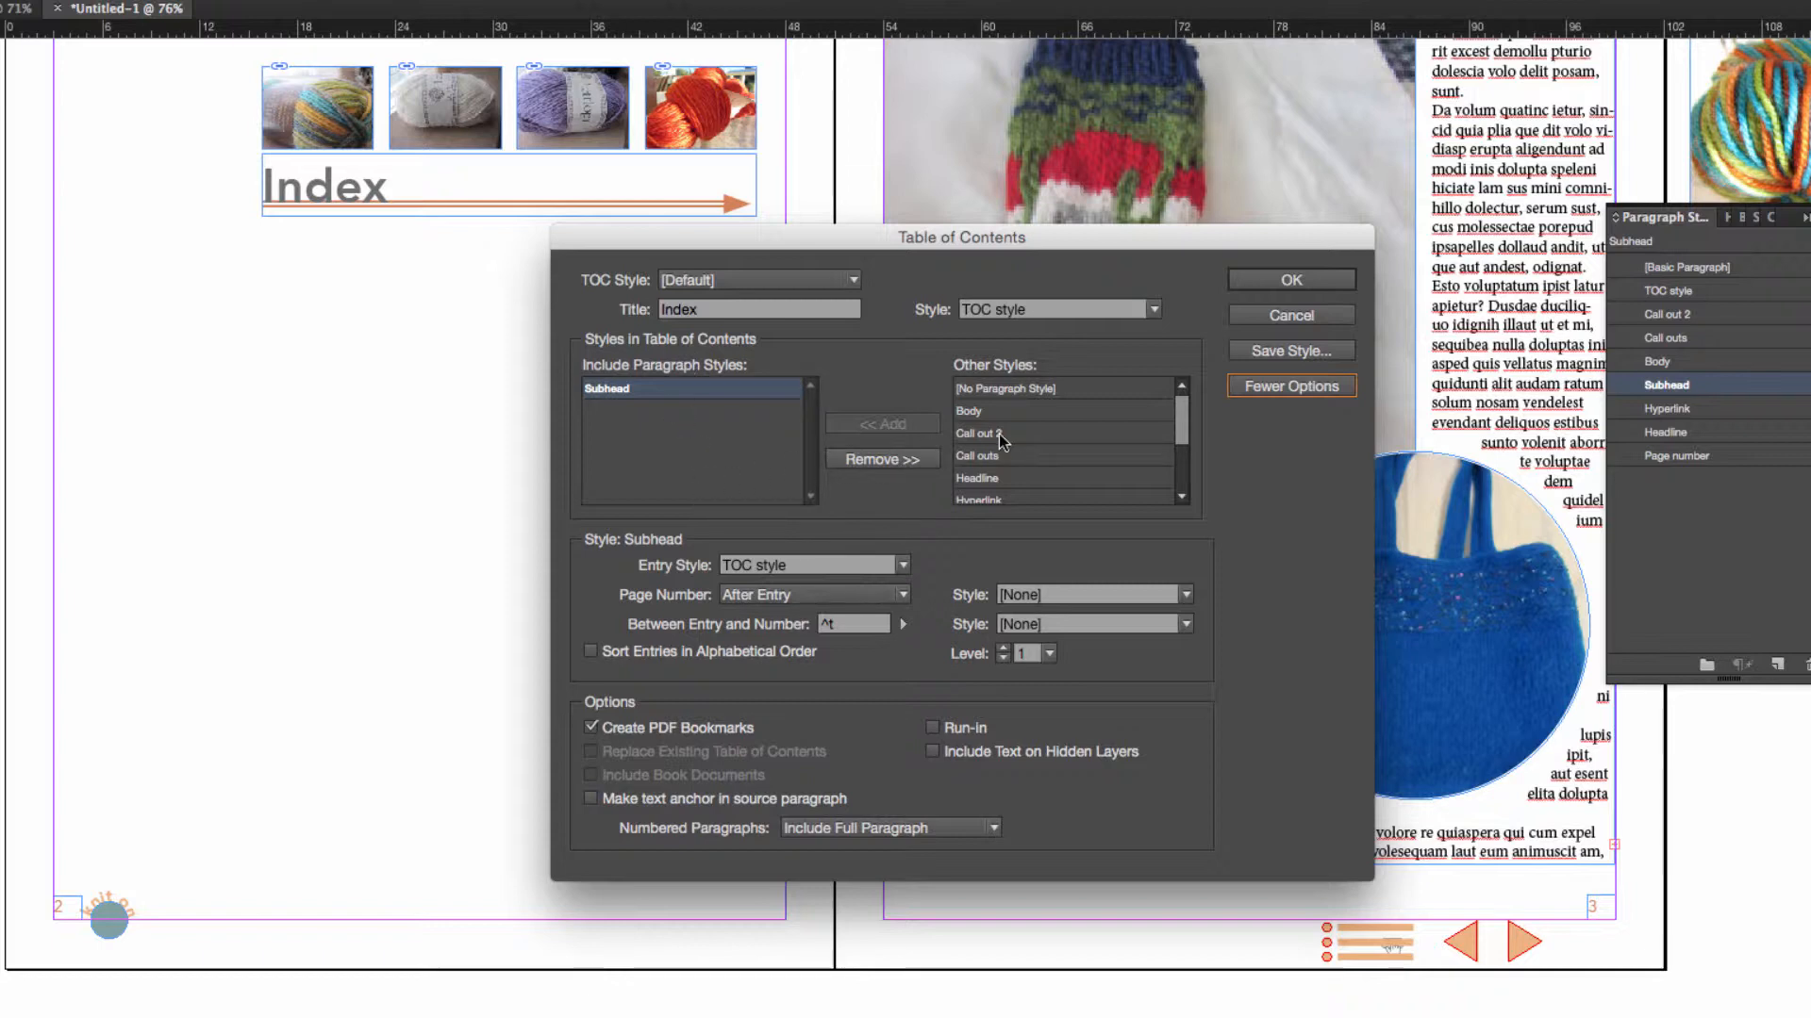
left_click(985, 458)
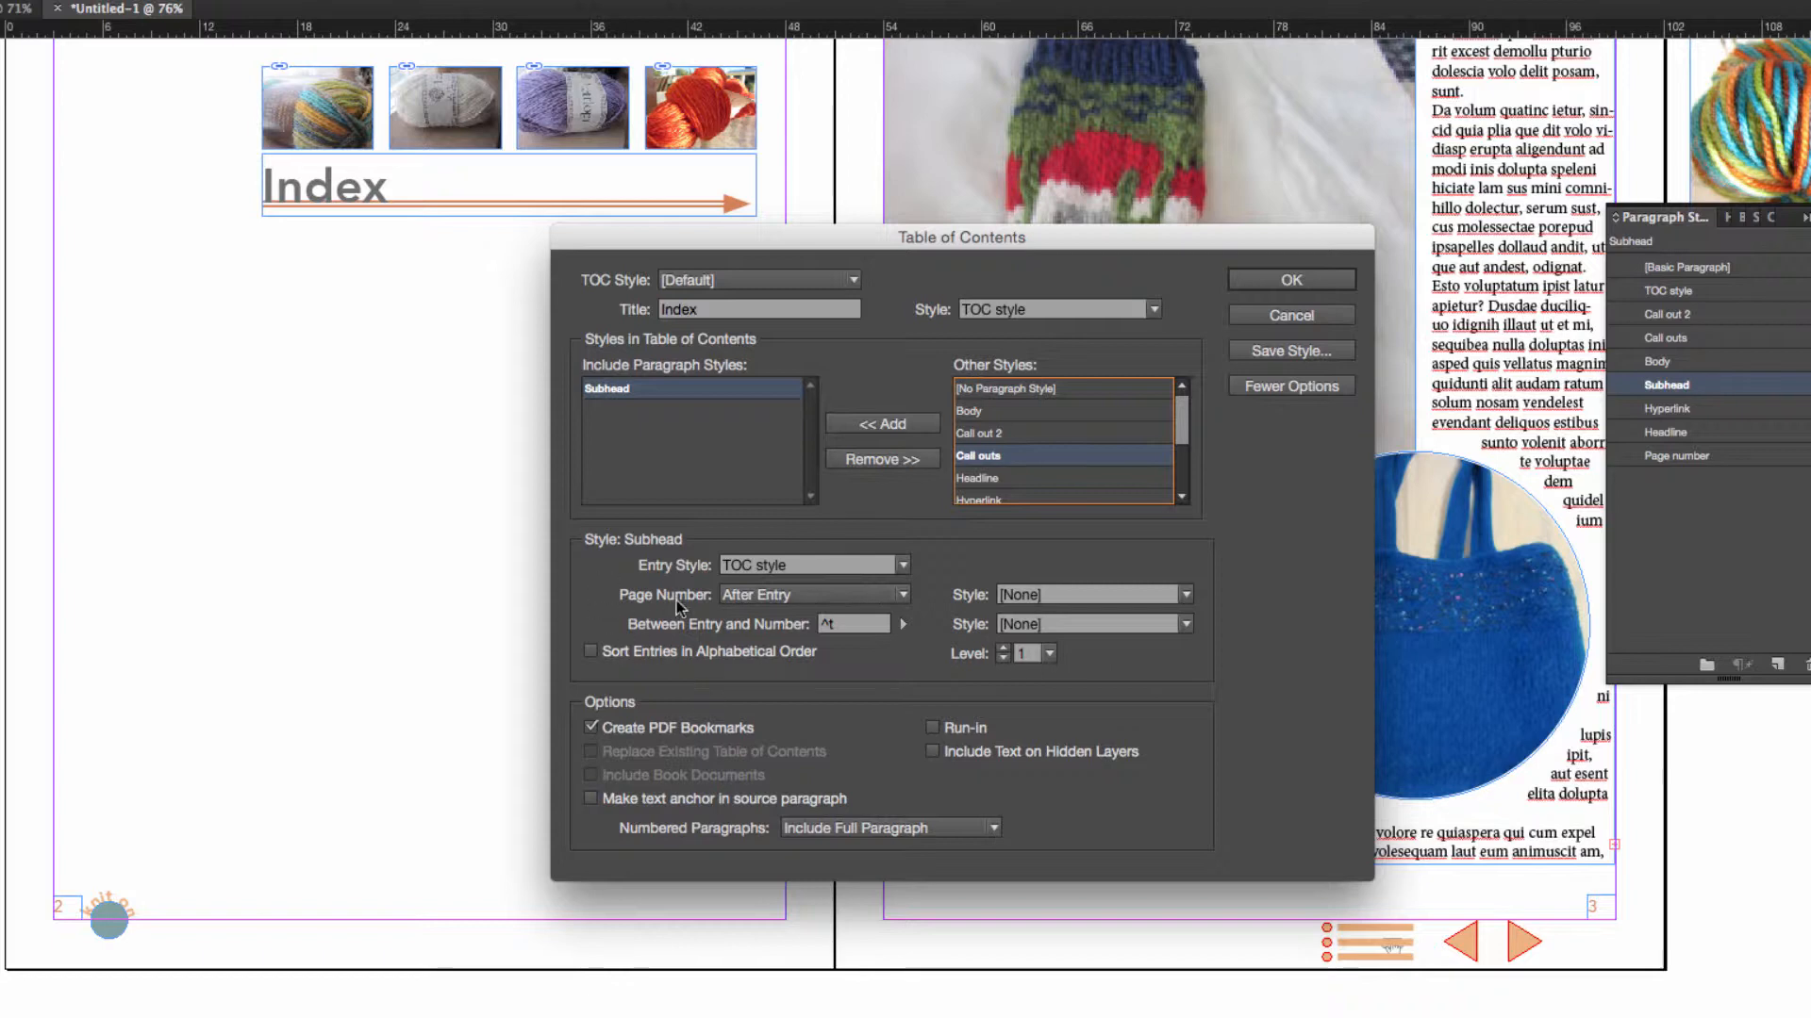
left_click(781, 597)
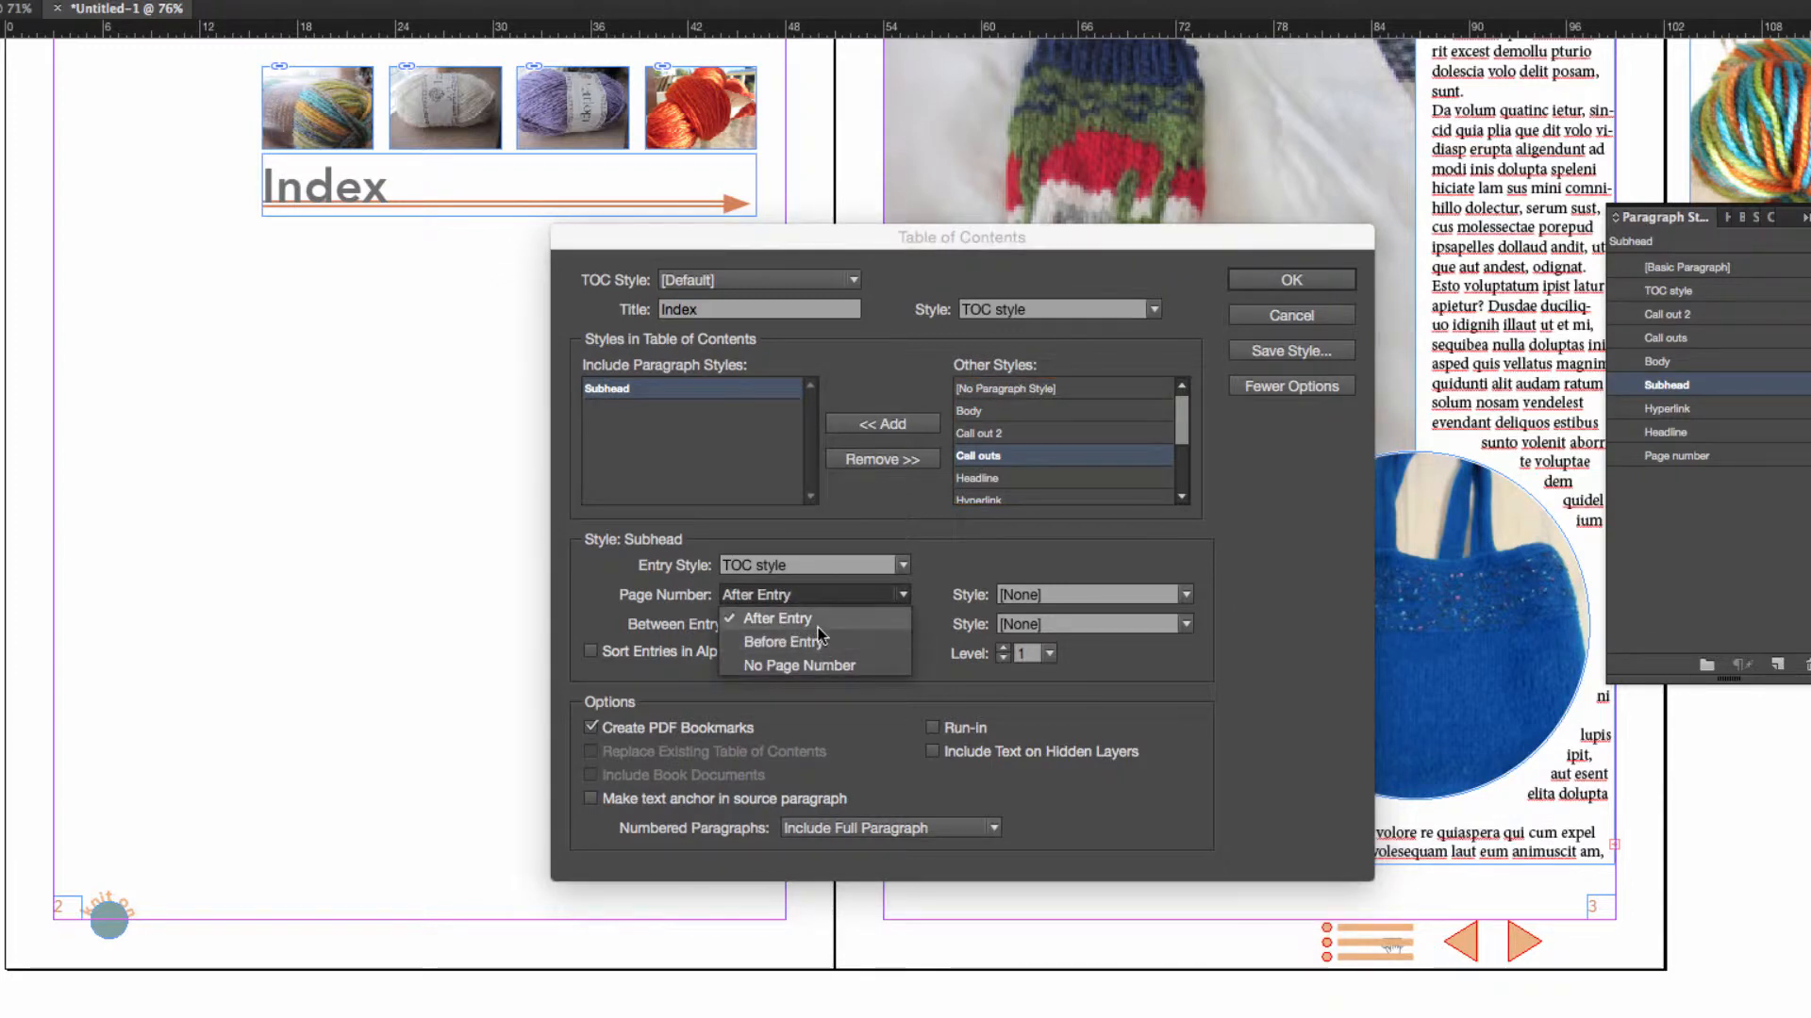
left_click(819, 621)
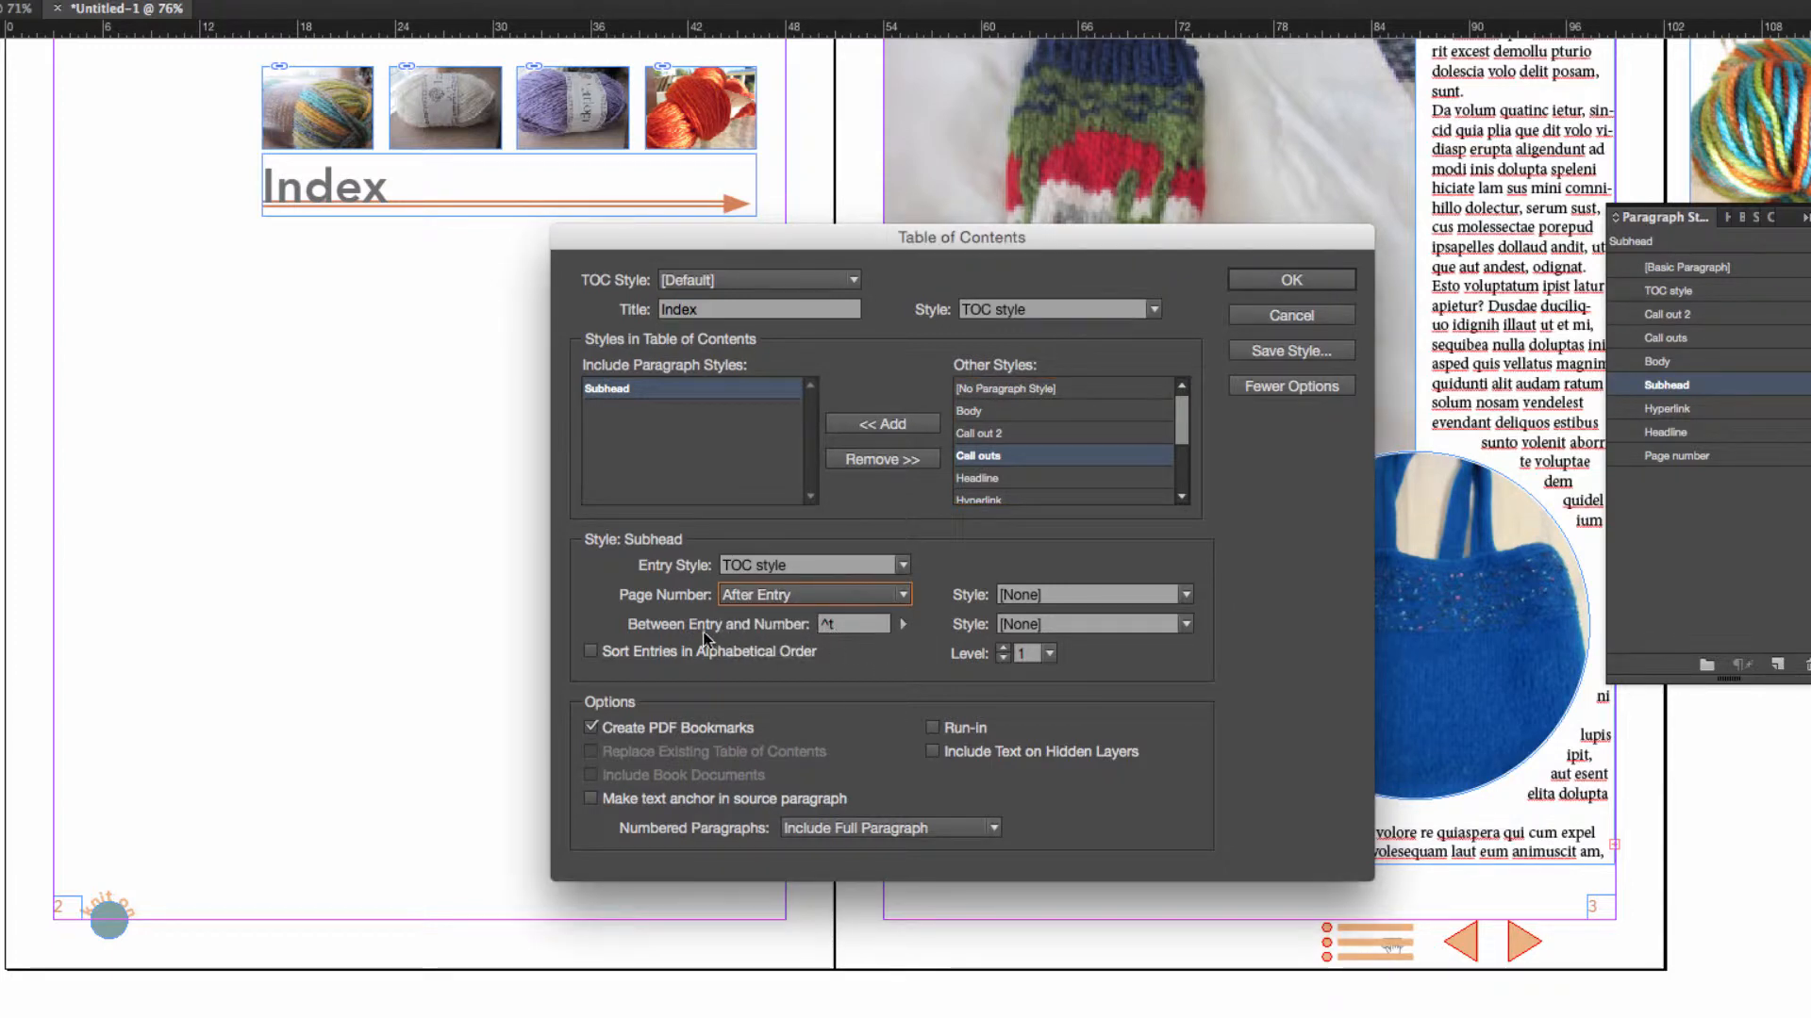
Add a bullet character before the tab between entry and number, and enable text anchors in the source paragraphs.
left_click(902, 624)
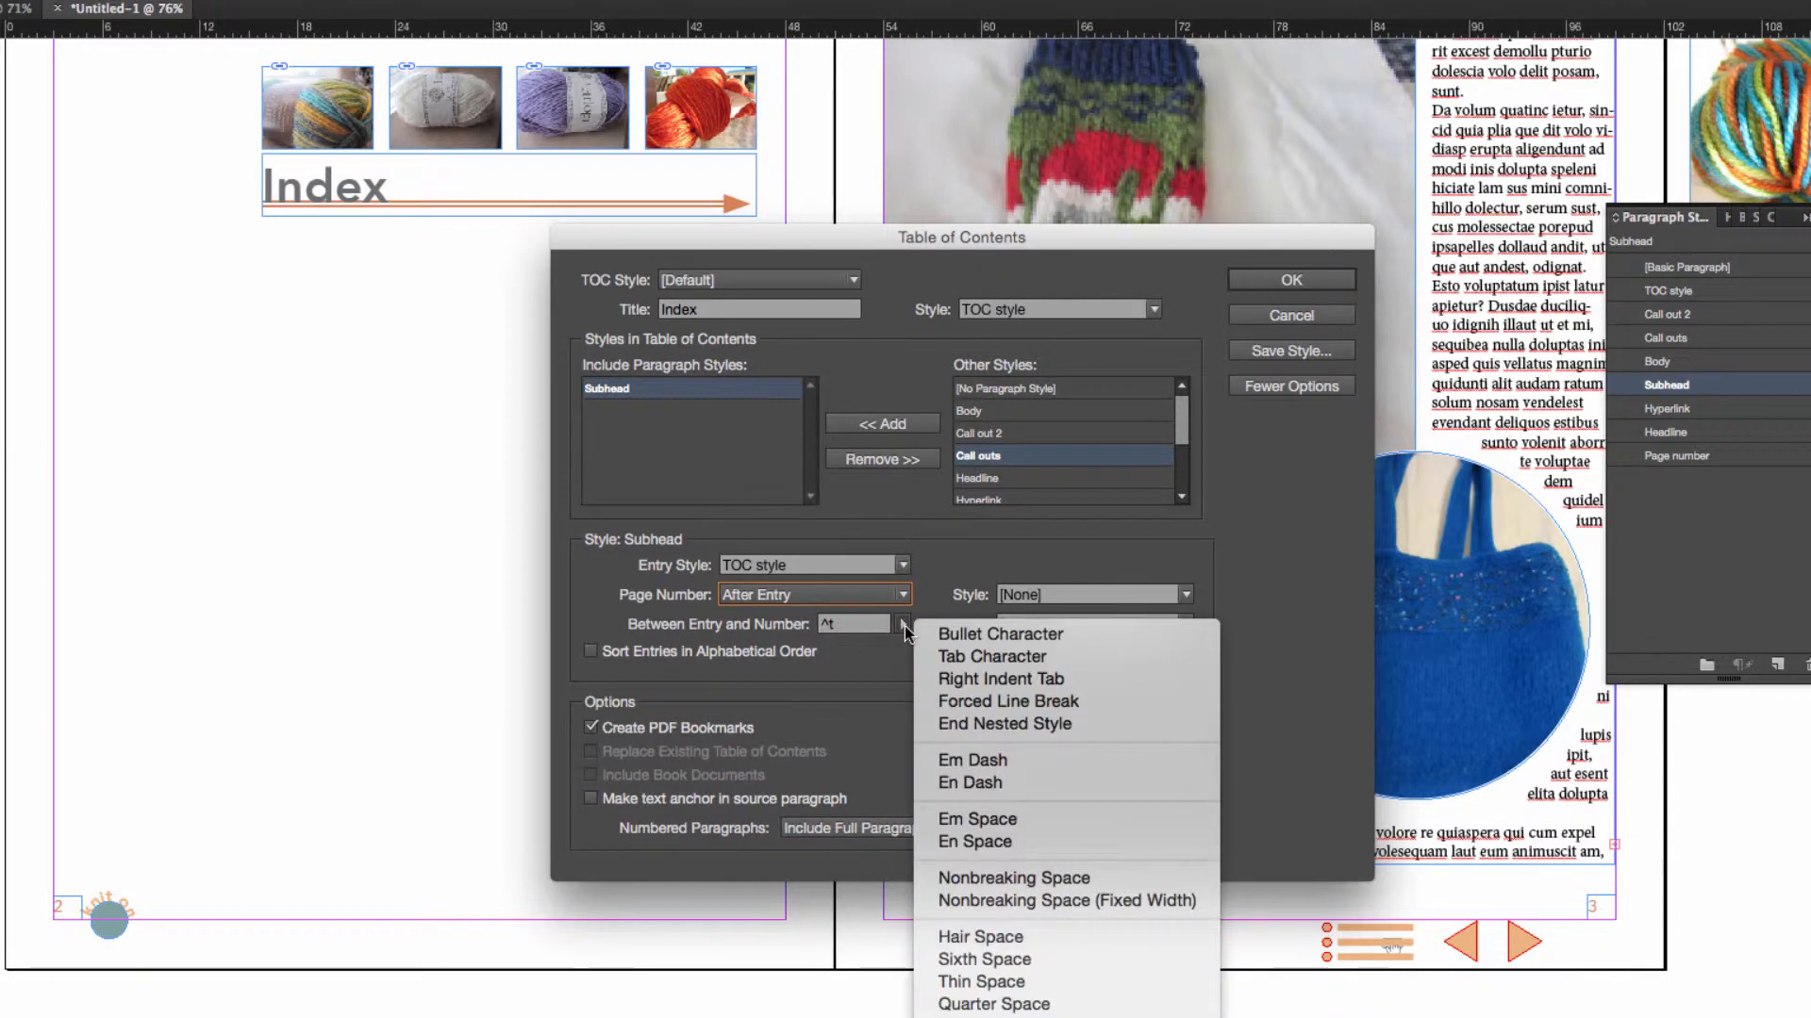
left_click(994, 634)
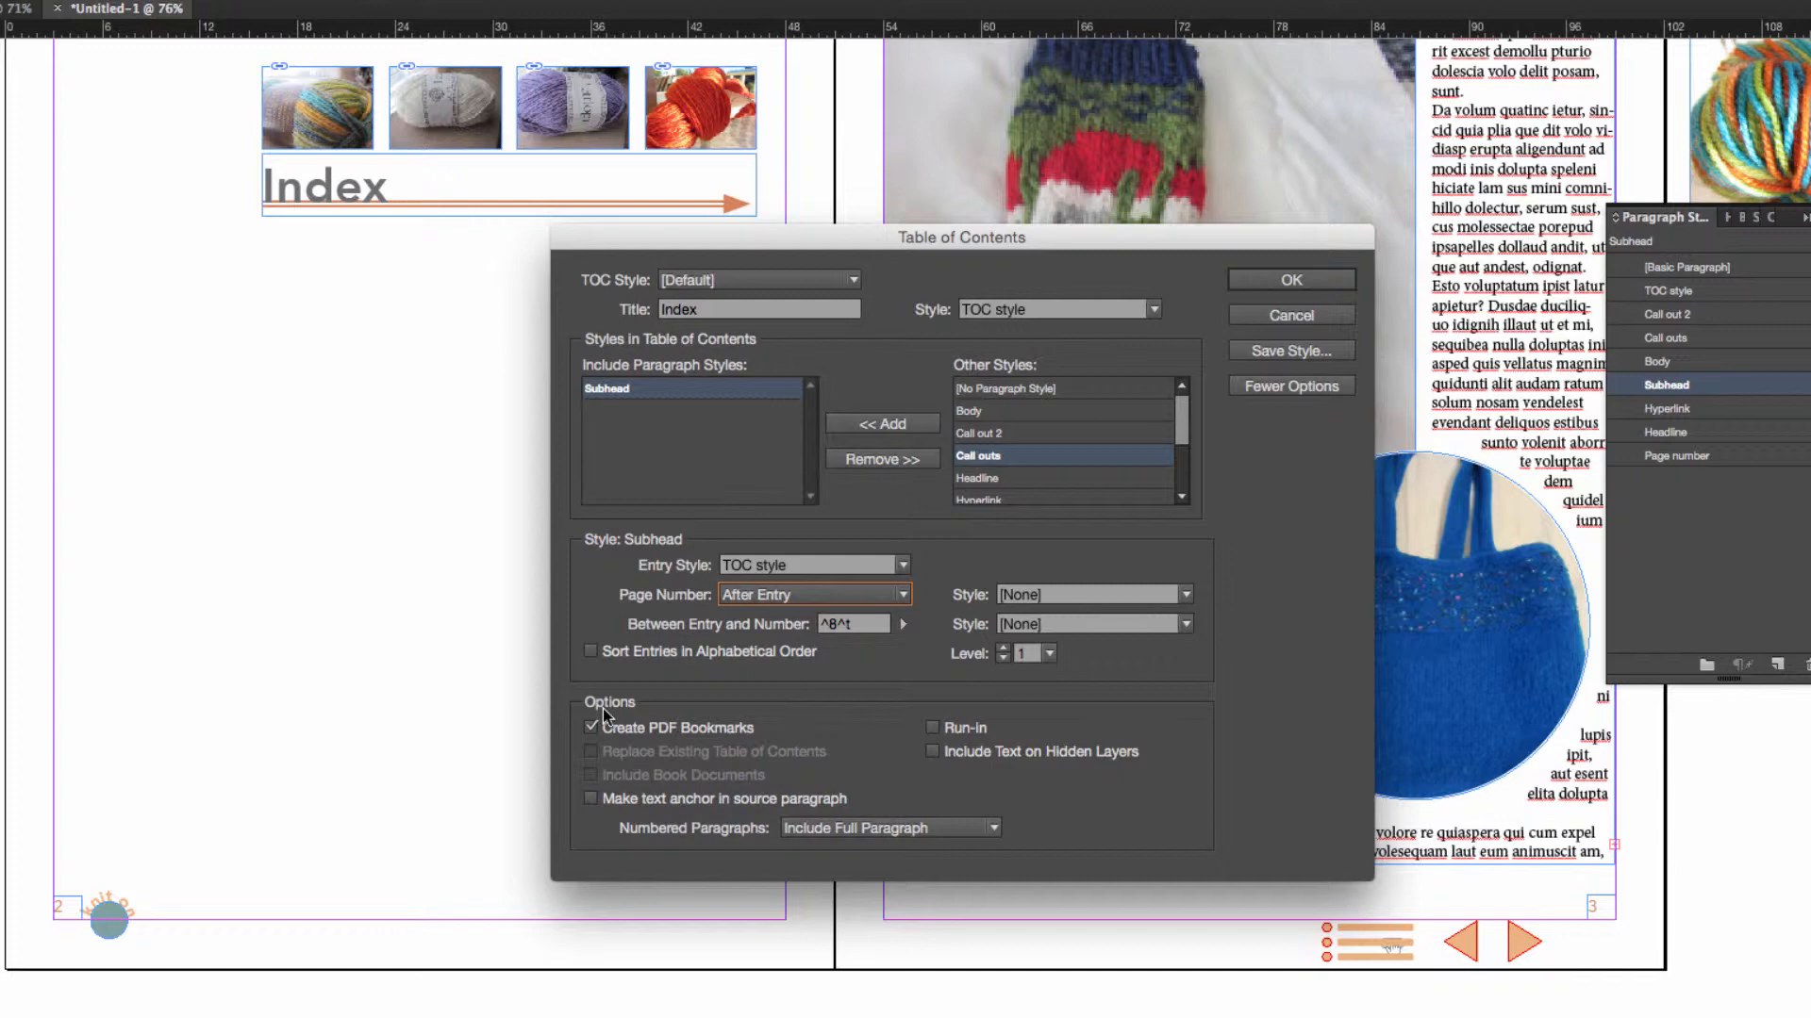
left_click(591, 799)
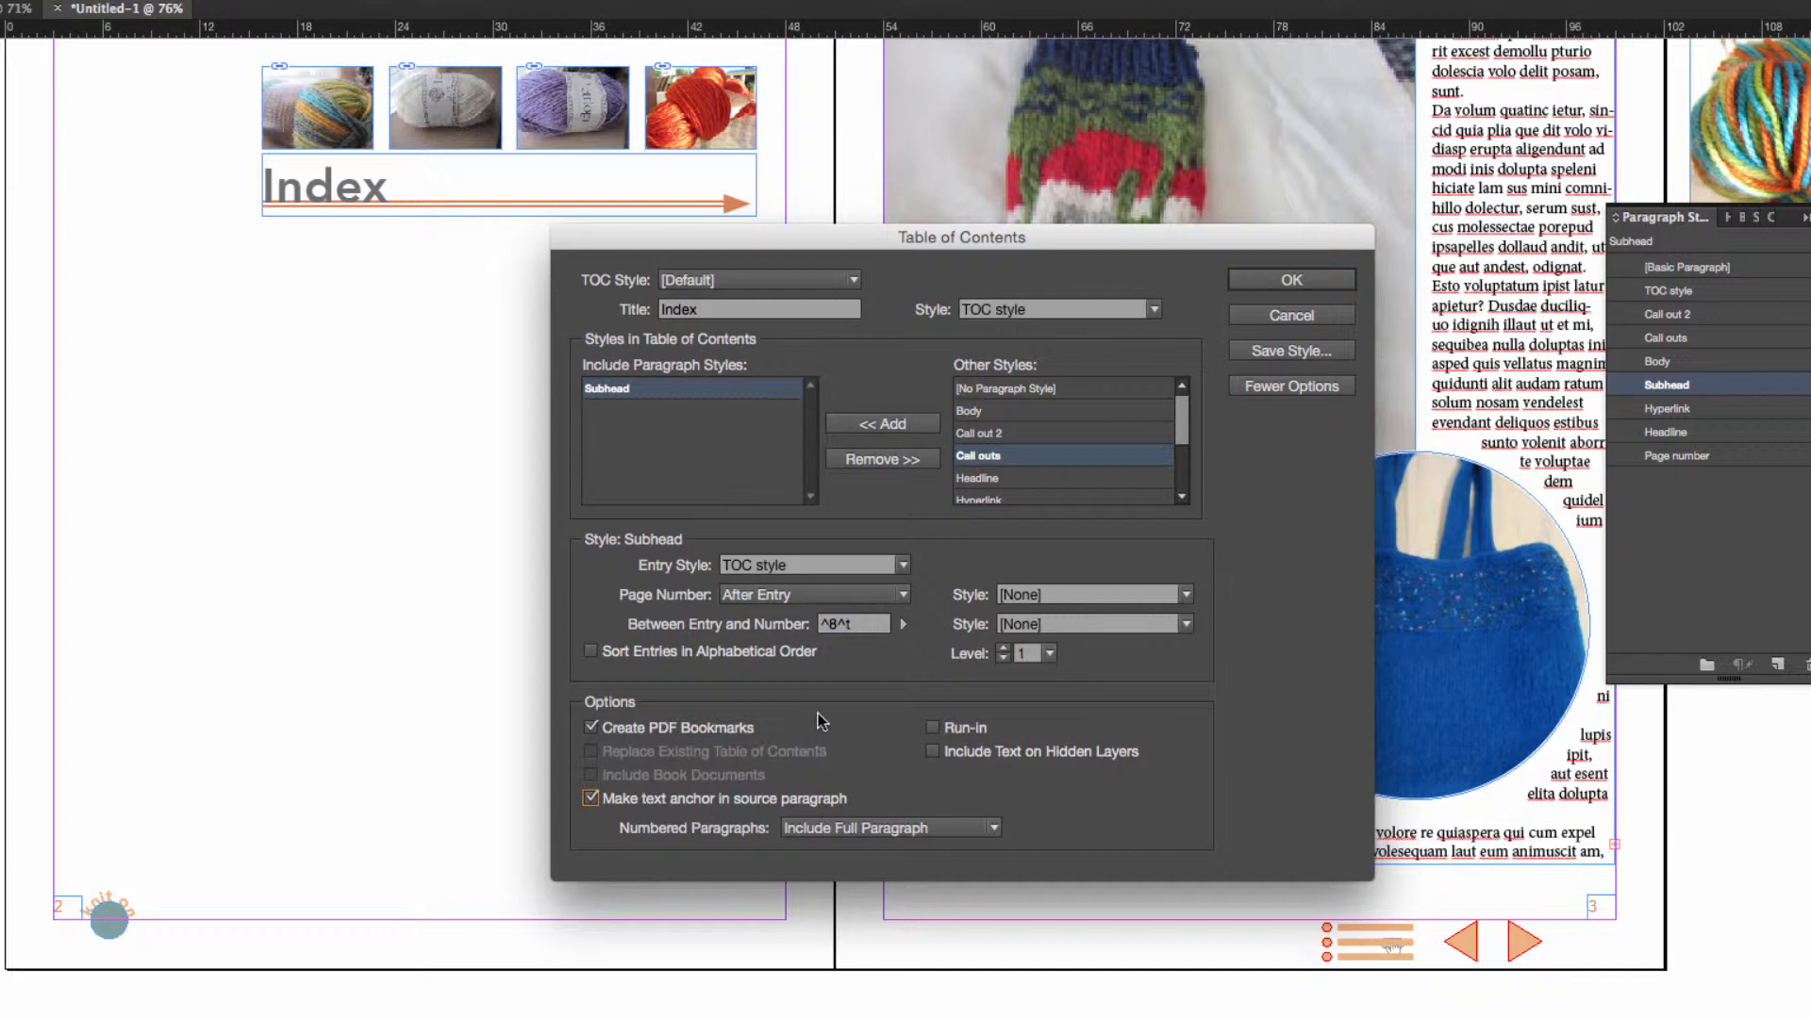
Generate the table of contents without overset text and place it in a narrowed frame aligned beneath the Index heading.
left_click(1290, 280)
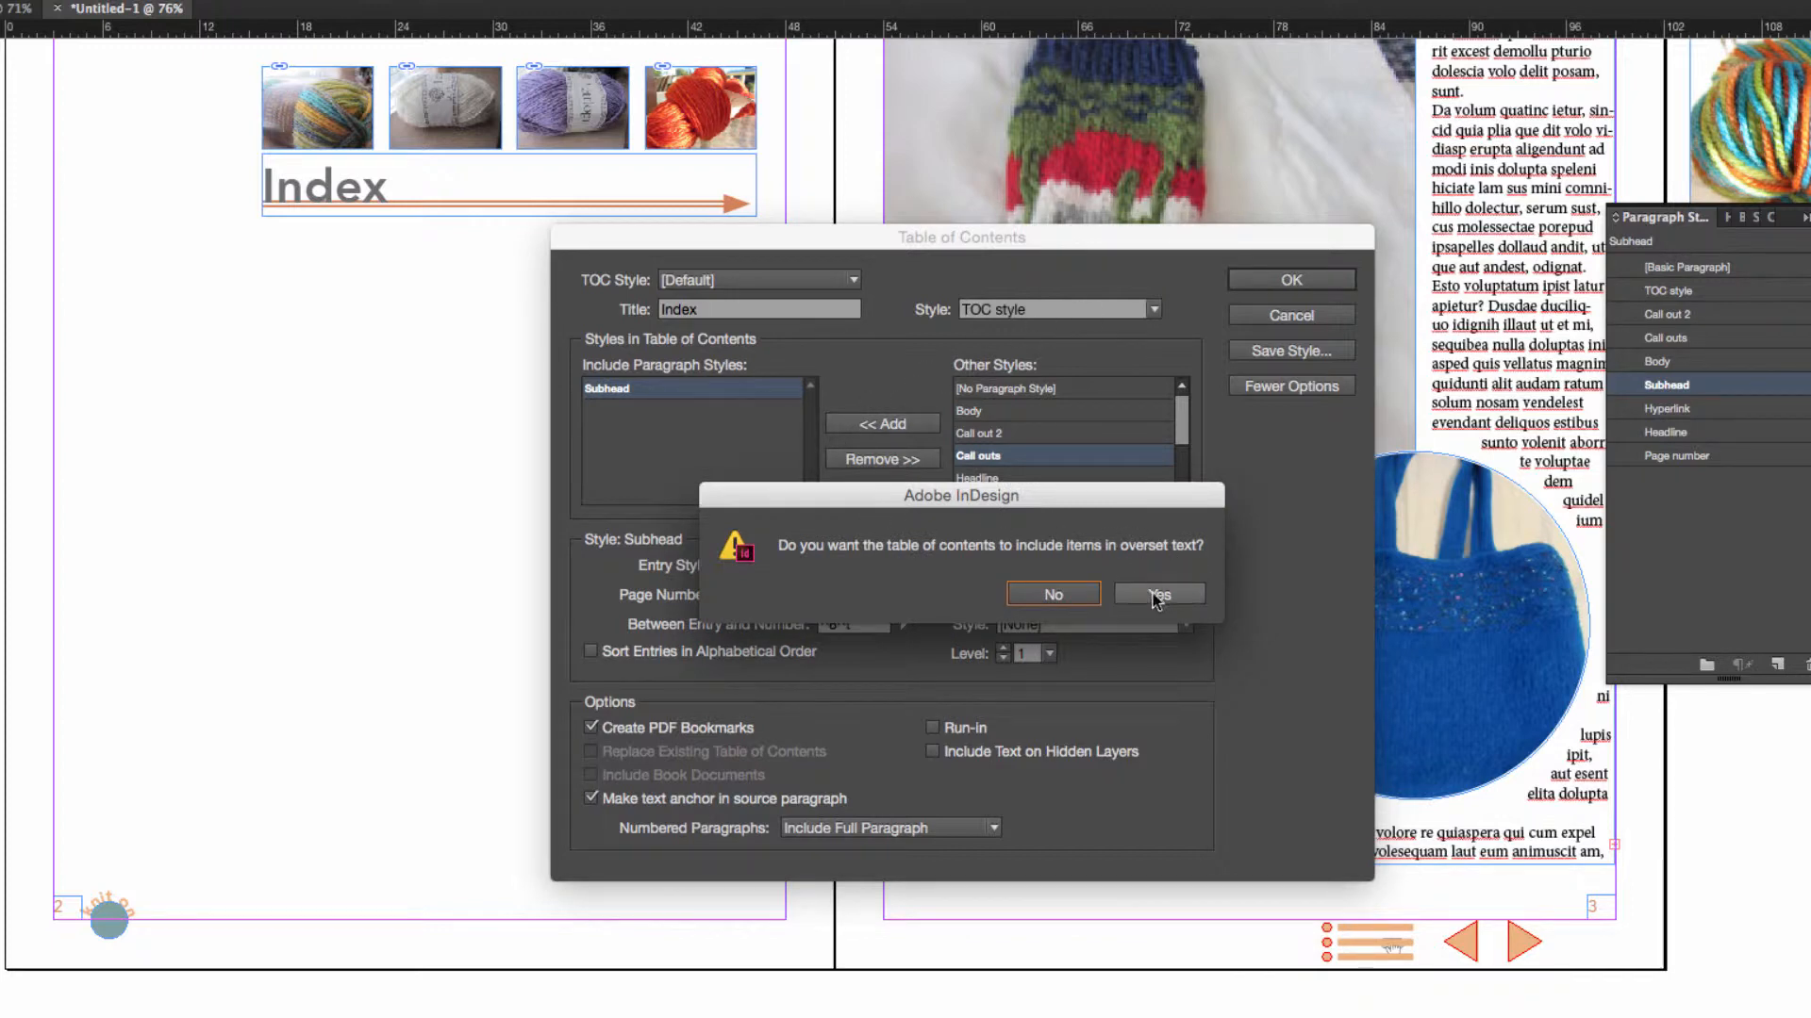
left_click(1045, 597)
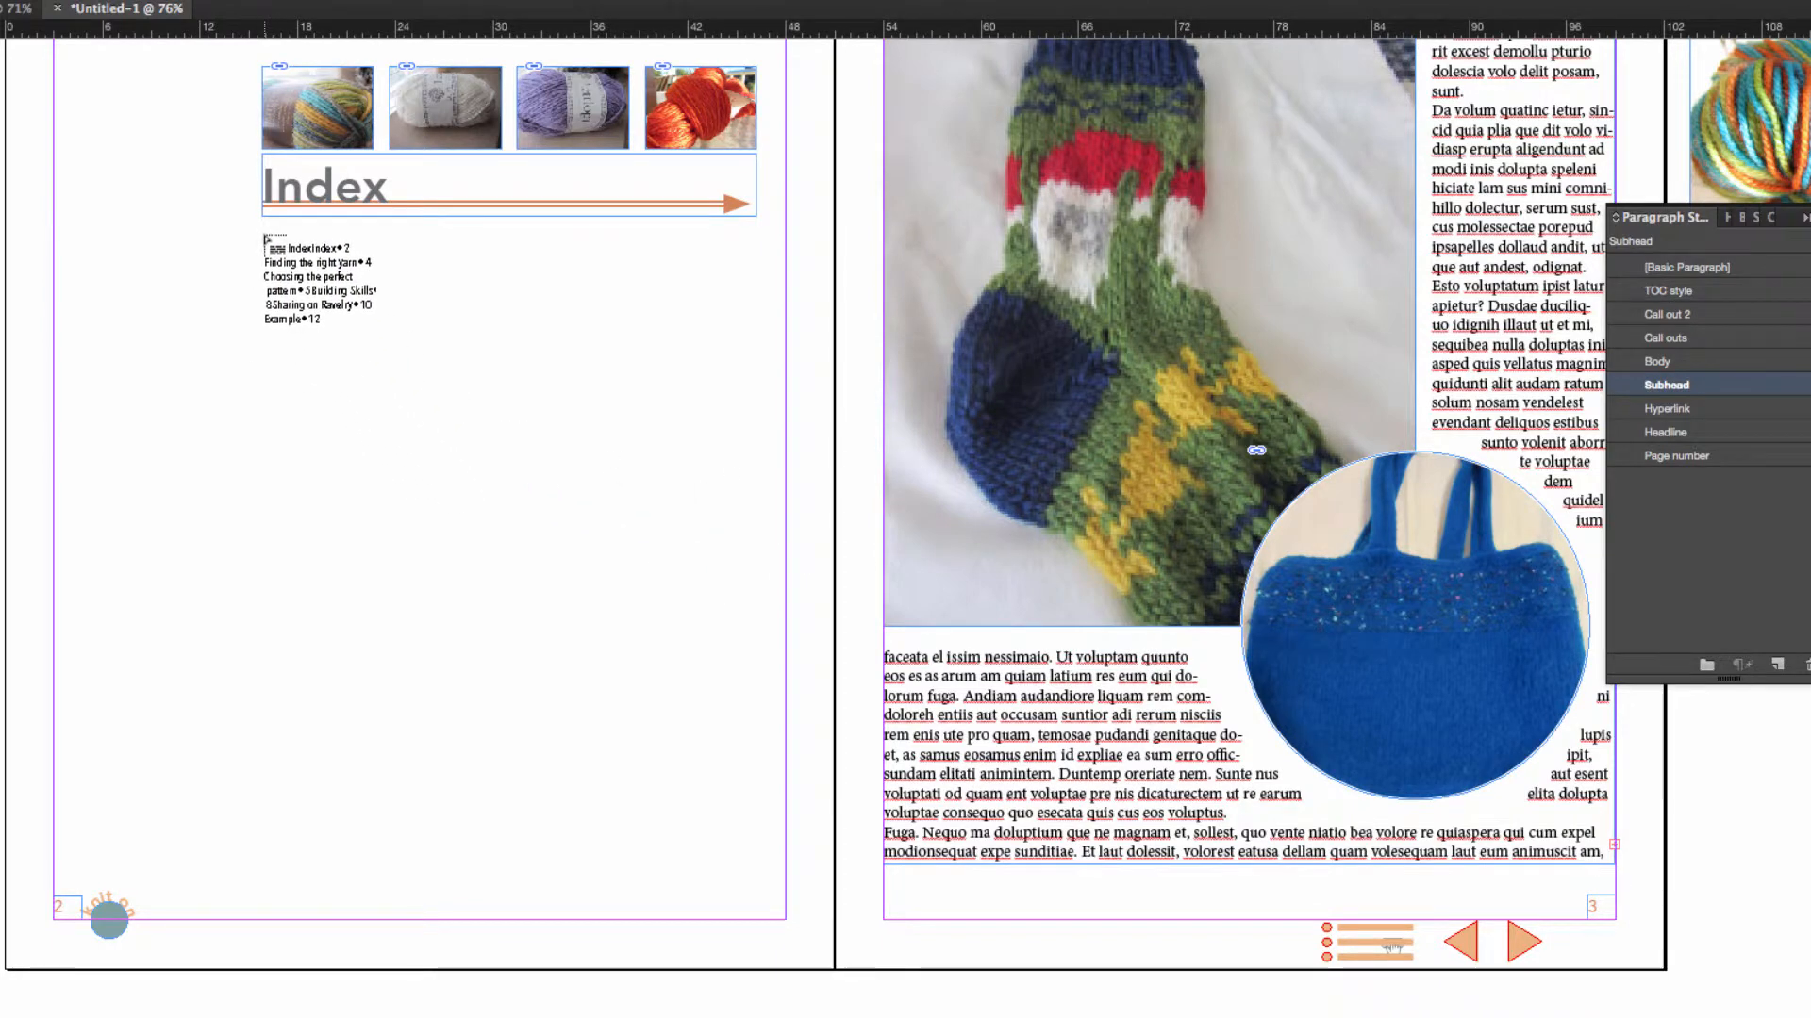
left_click(267, 235)
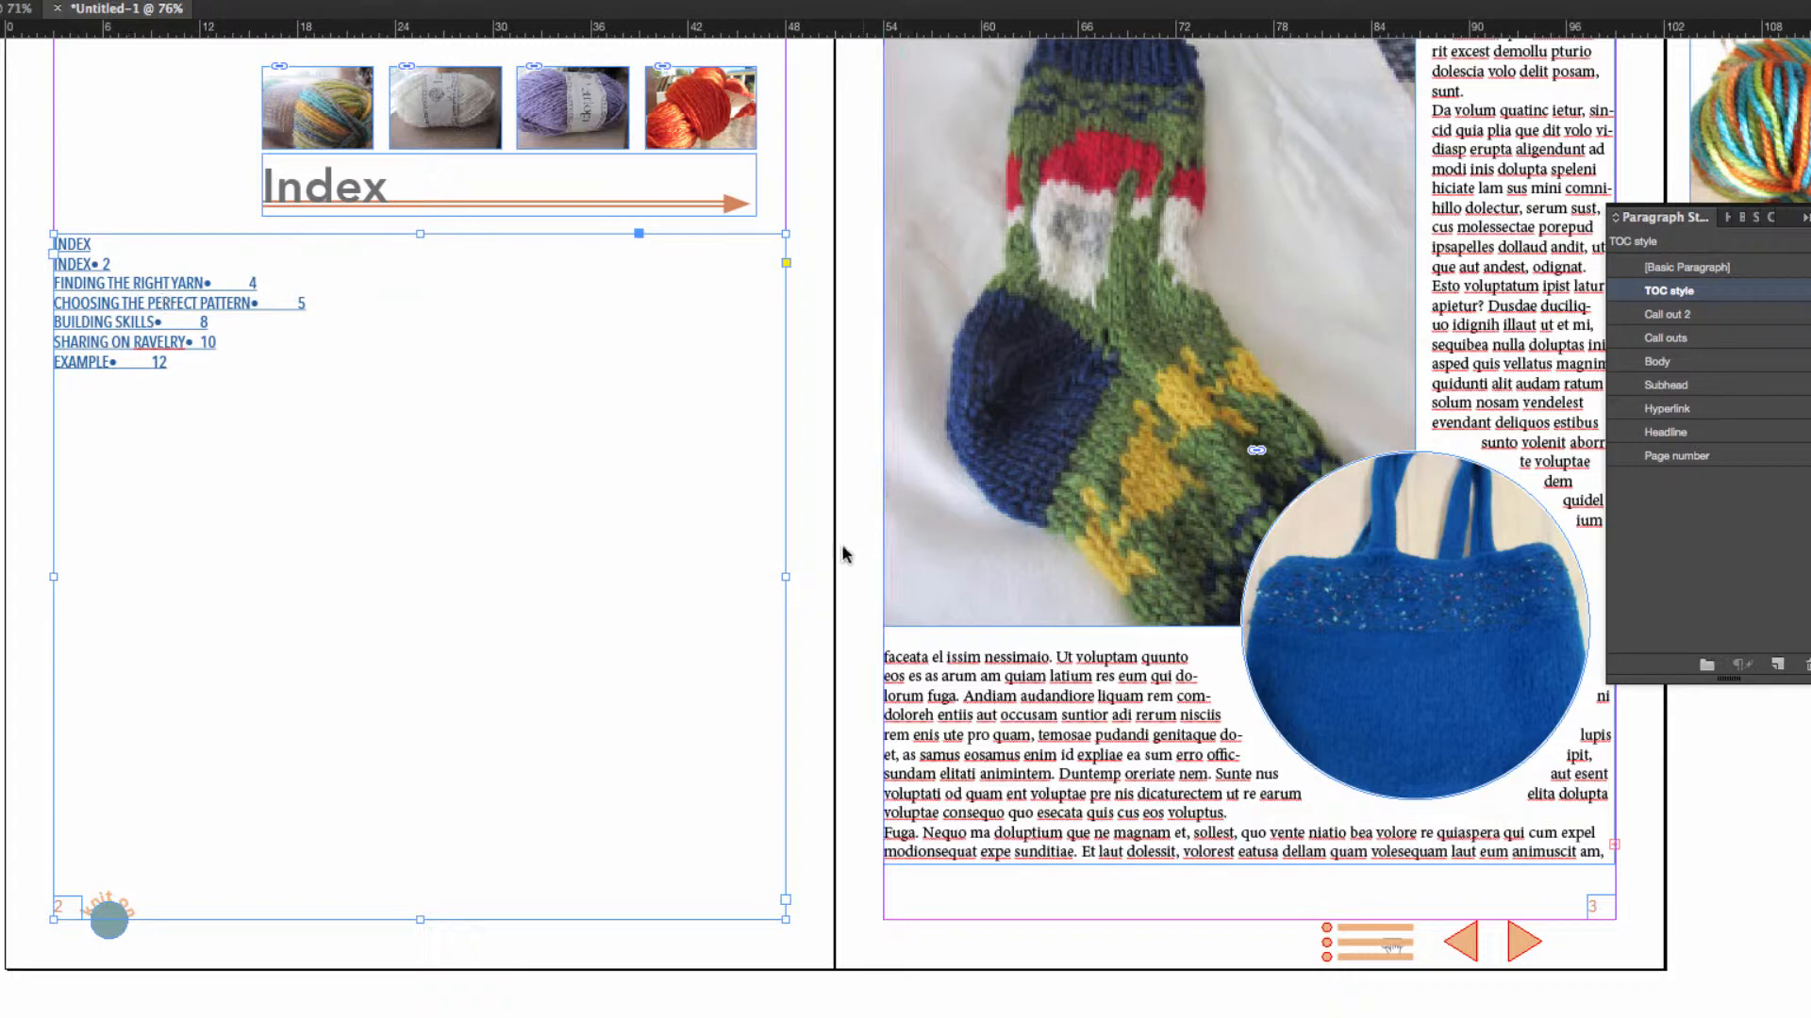
left_click_drag(788, 575, 357, 576)
left_click_drag(120, 310, 312, 309)
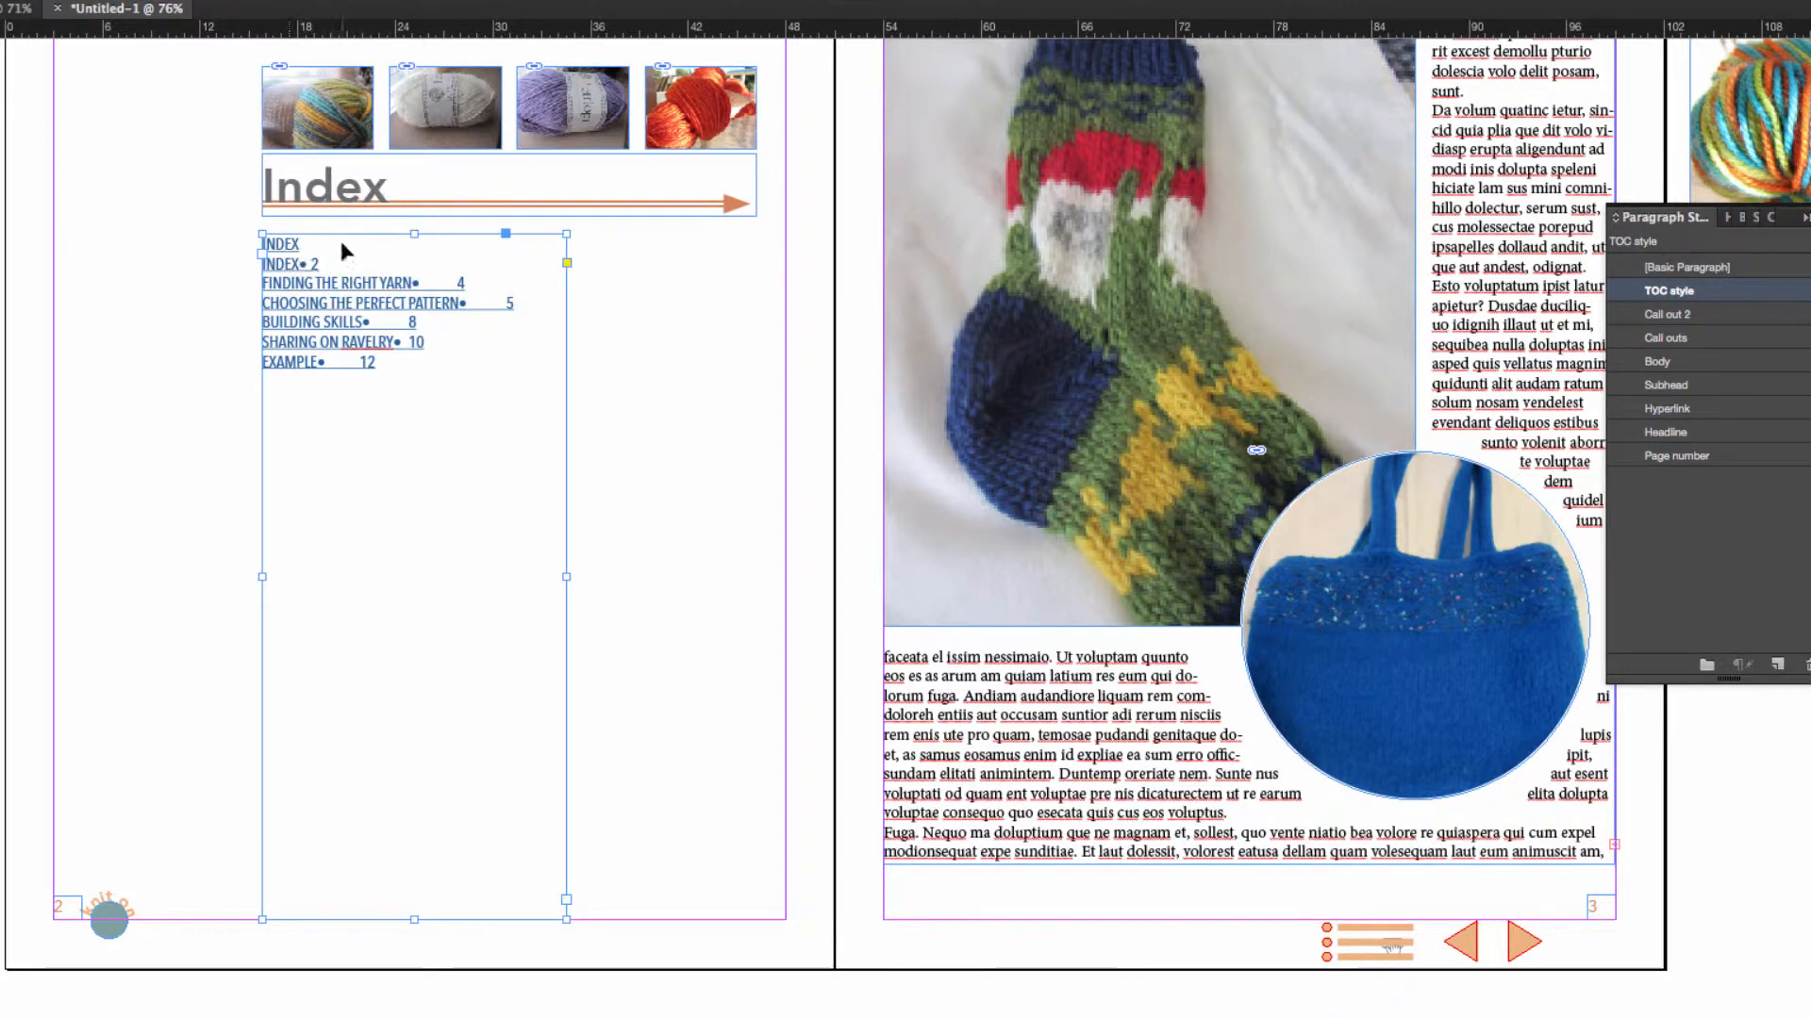
Delete the redundant INDEX title line at the start of the generated table of contents.
double_click(314, 240)
left_click_drag(314, 244, 231, 243)
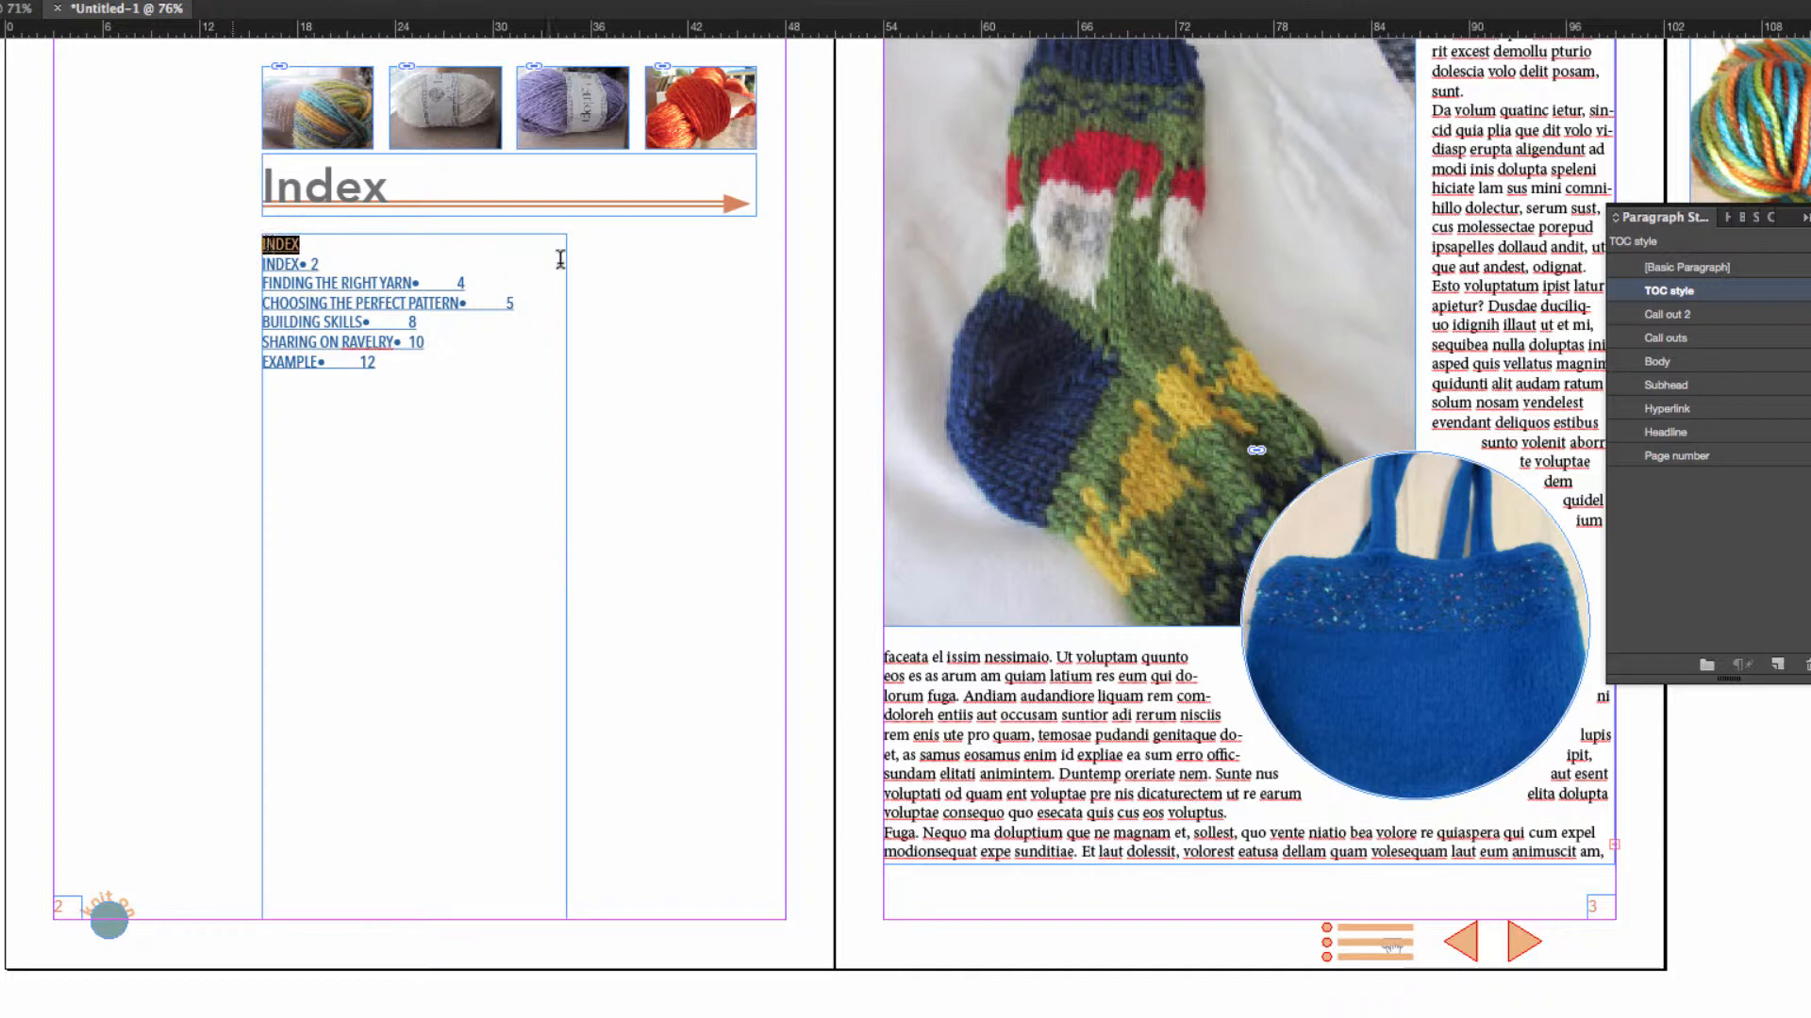
key("BackSpace")
Add a text frame reading "Top Designs" below the body text on page 3 and apply the Subhead style.
scroll(1110, 645, "up", 3)
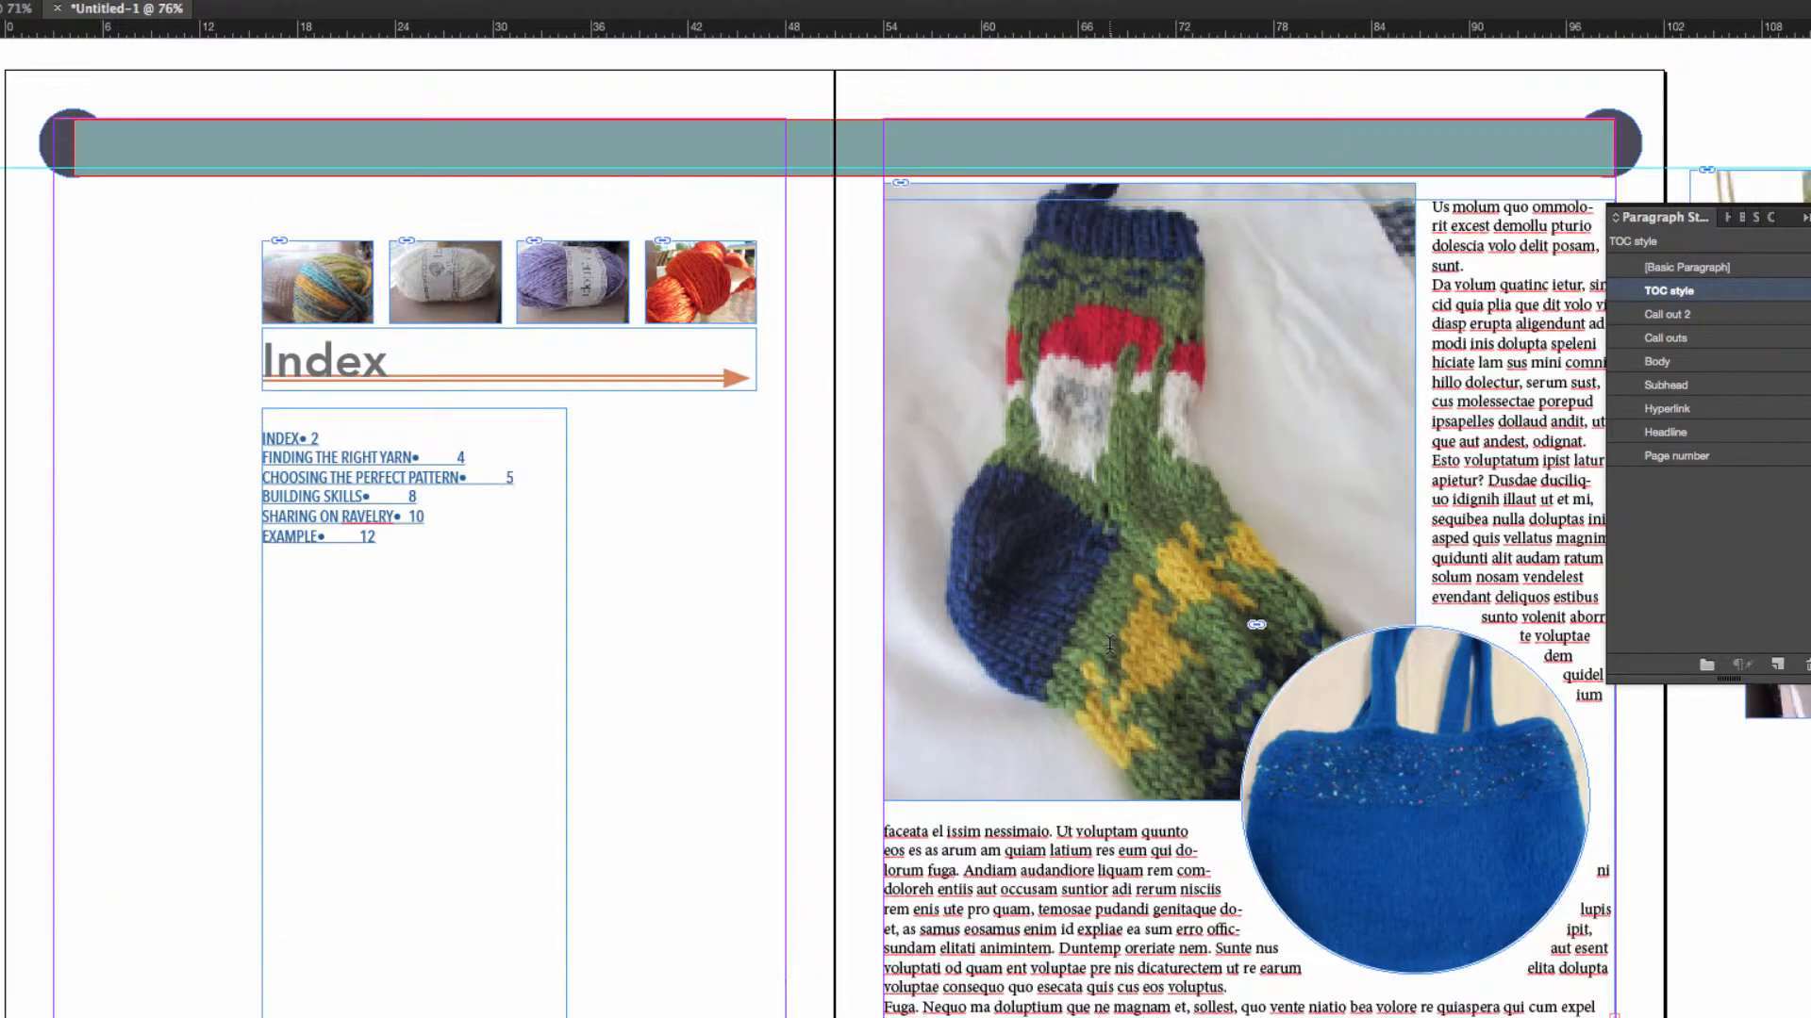
scroll(1110, 645, "down", 5)
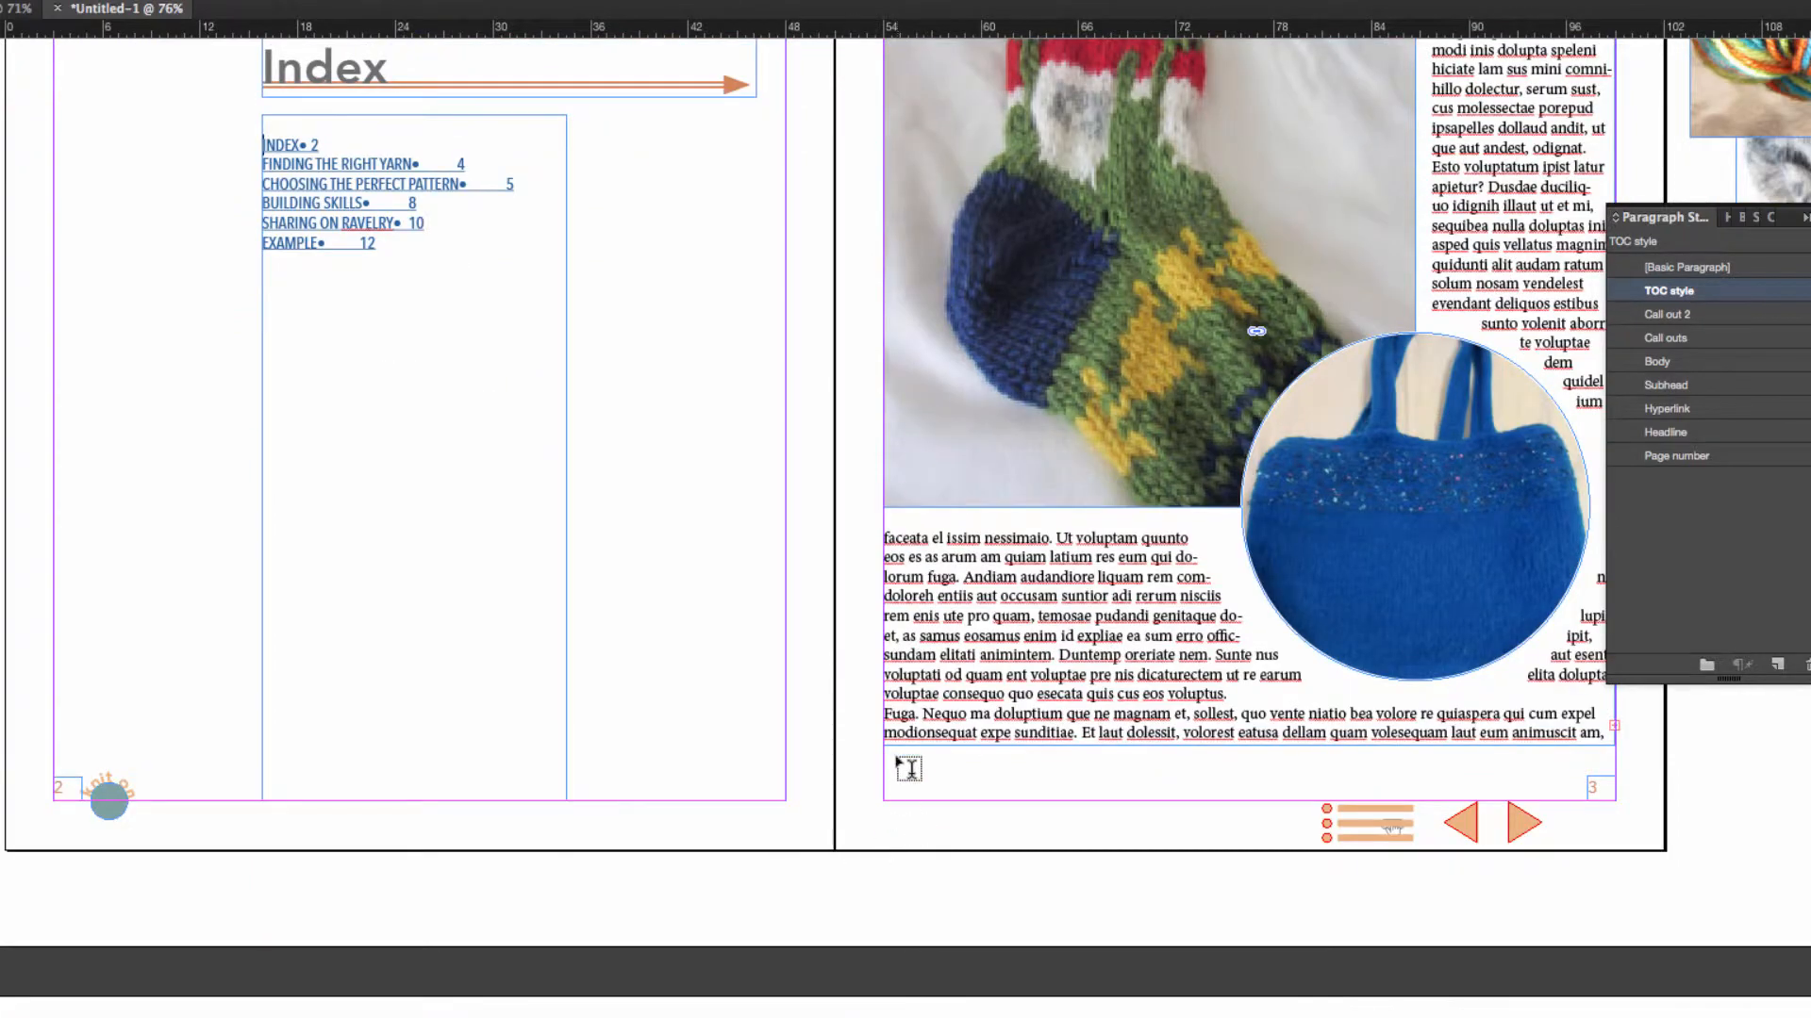
left_click_drag(897, 758, 1301, 798)
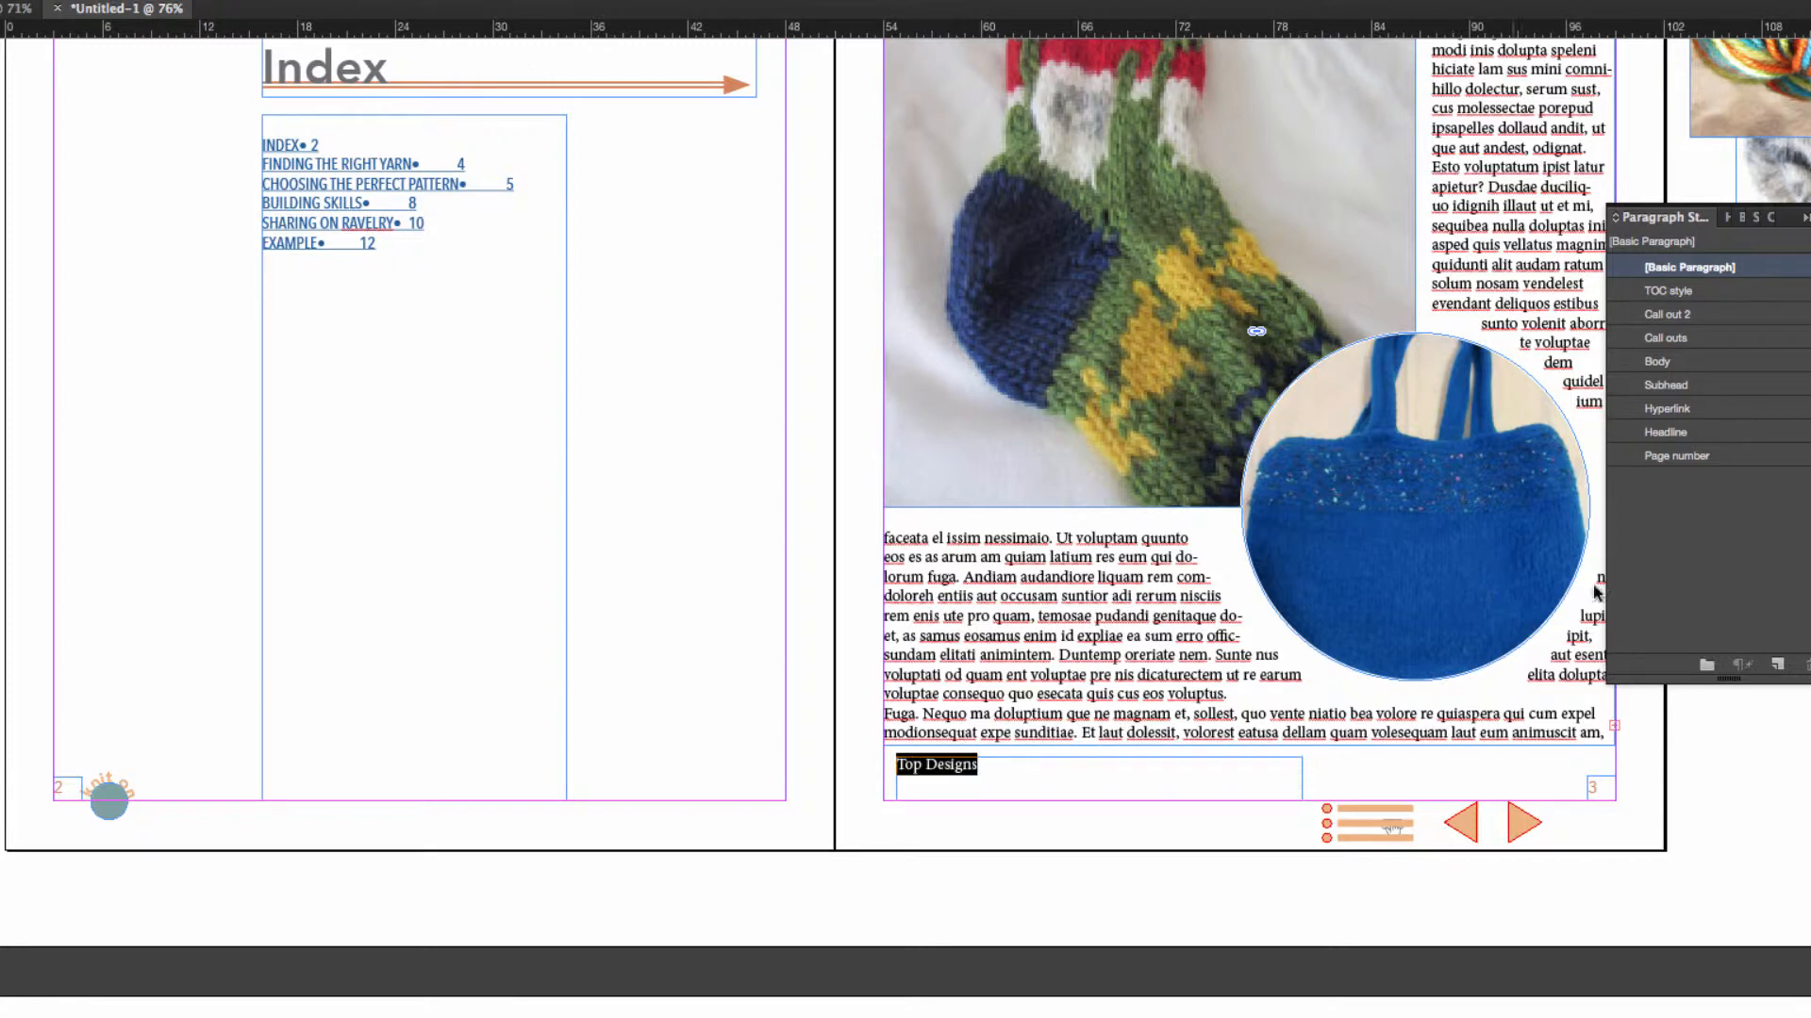
left_click(1687, 385)
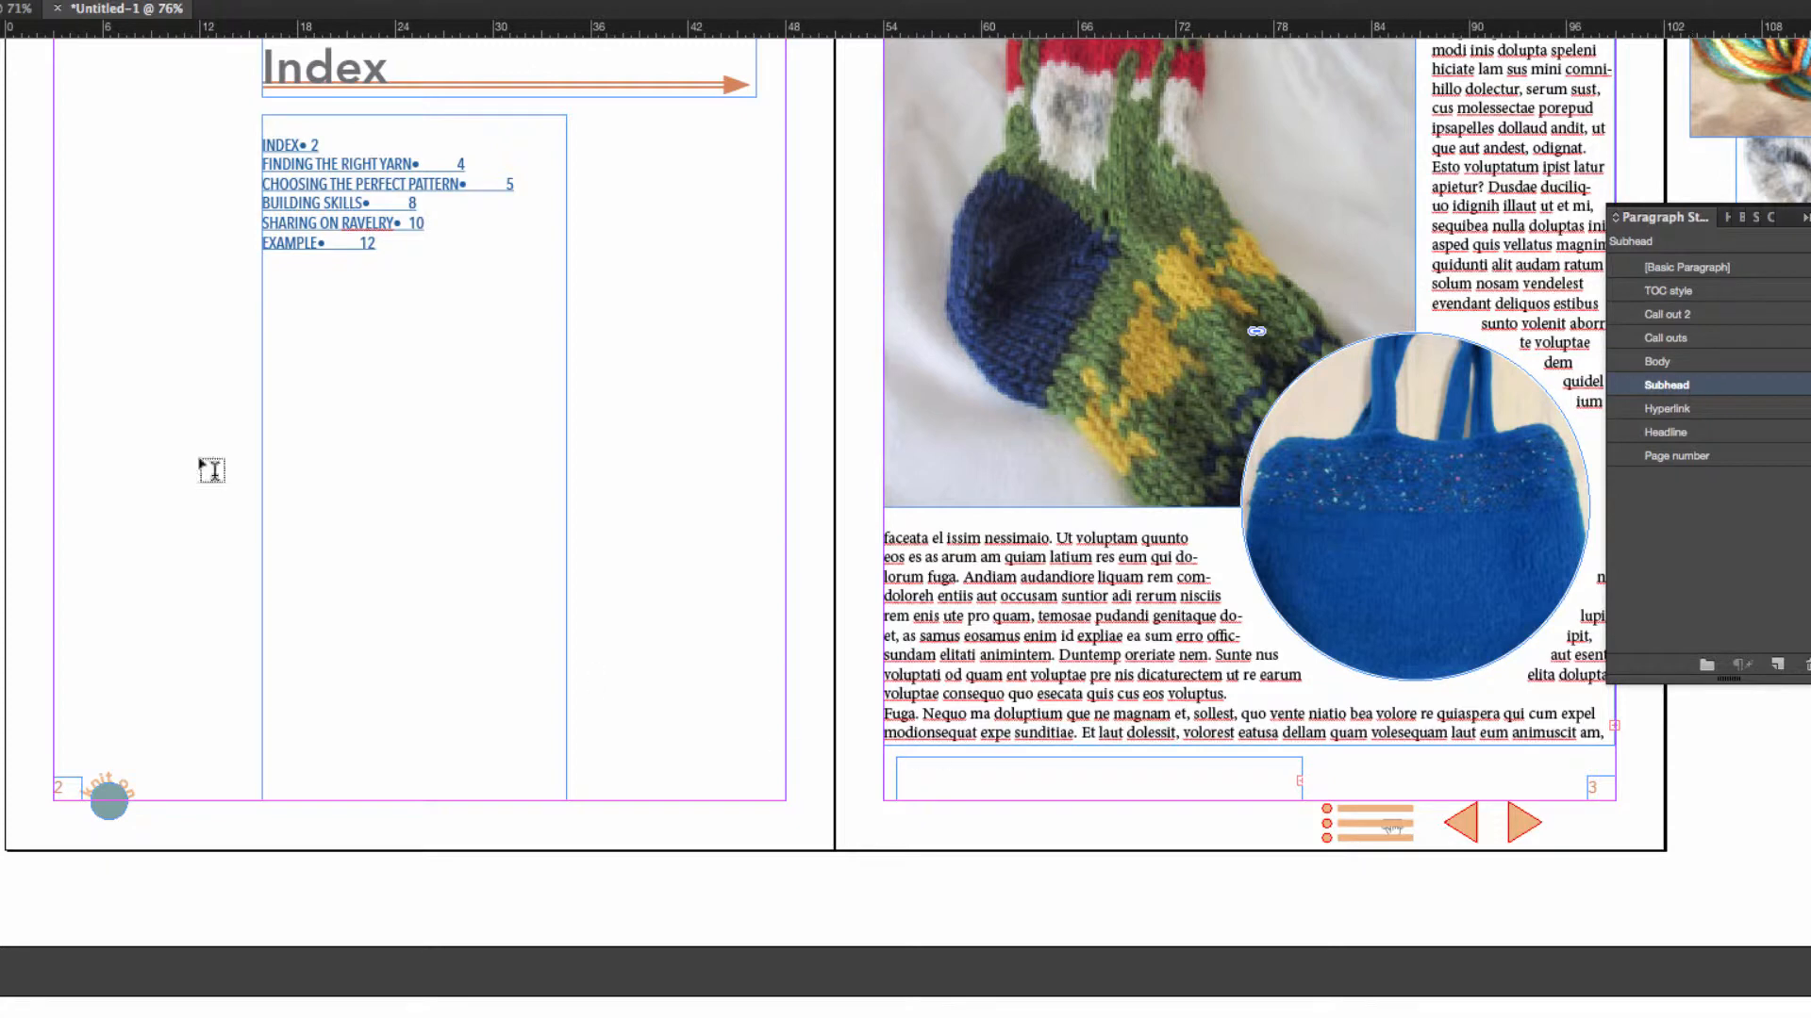
Enlarge the Top Designs frame to fit its heading and move it just below the body text.
left_click(1297, 757)
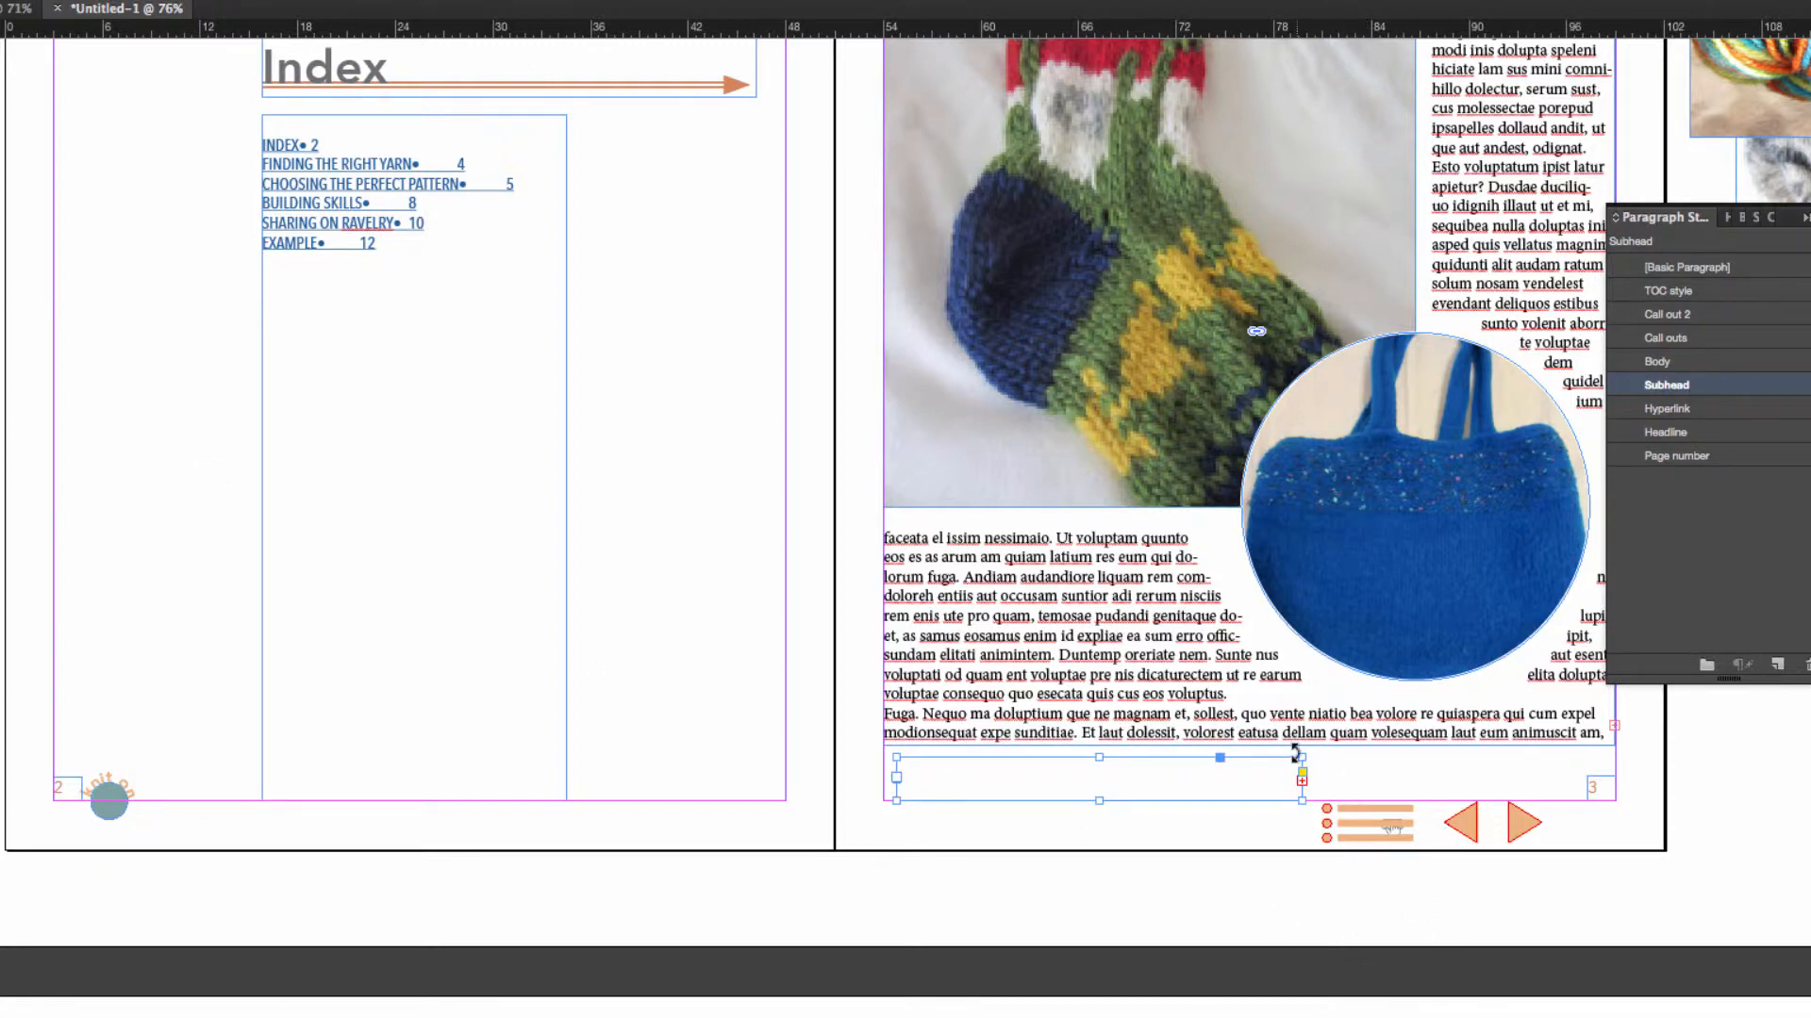
left_click_drag(1303, 754, 1347, 722)
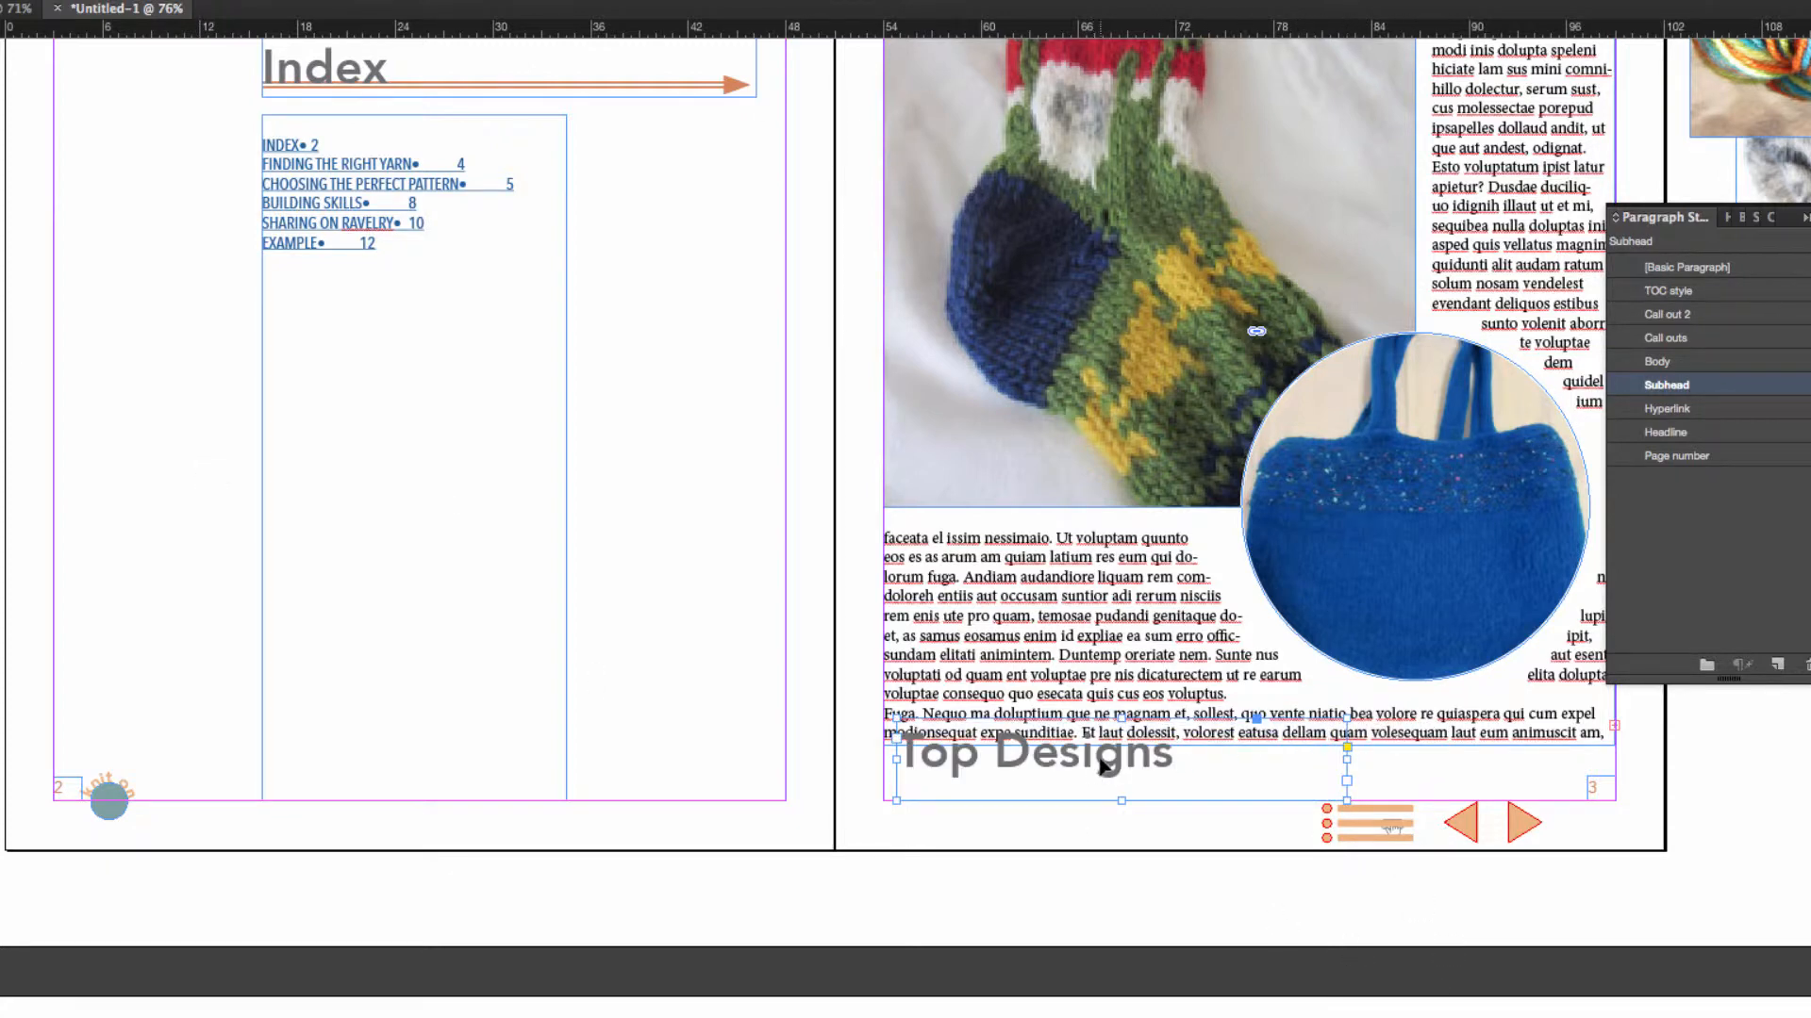
left_click_drag(1099, 763, 1091, 790)
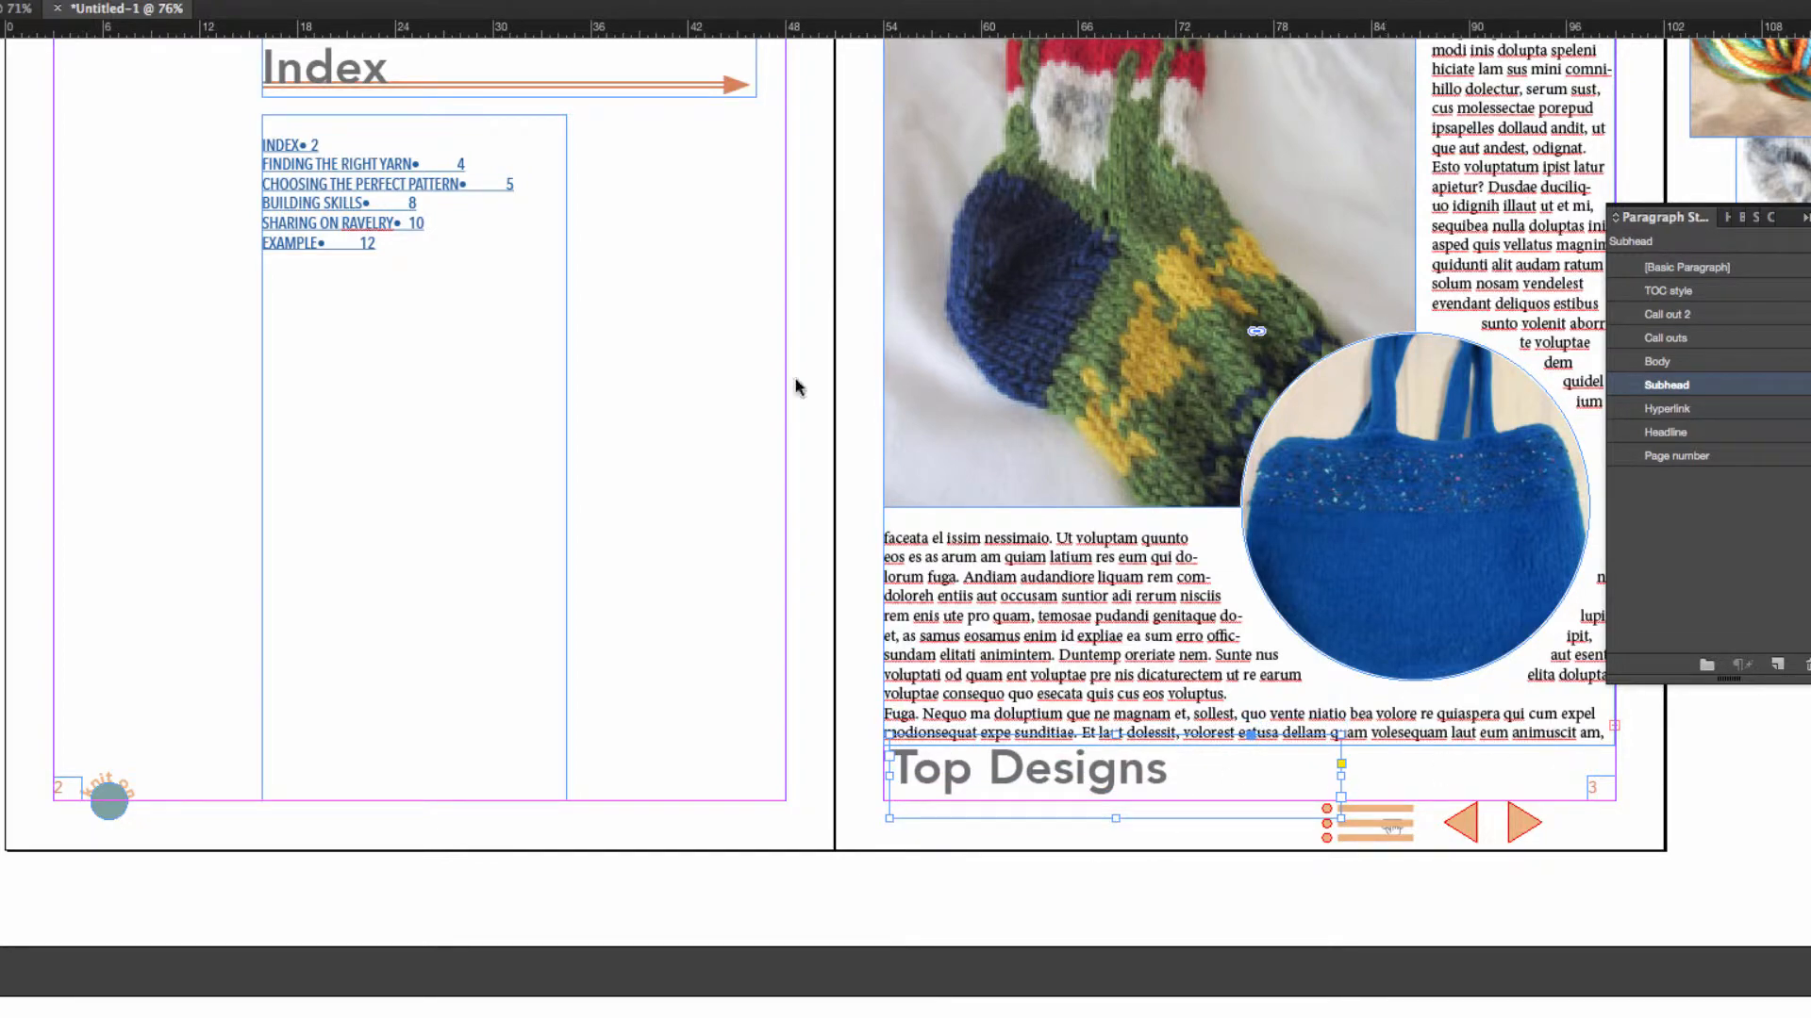
Update the table of contents on page 2, including items in overset text.
left_click(414, 435)
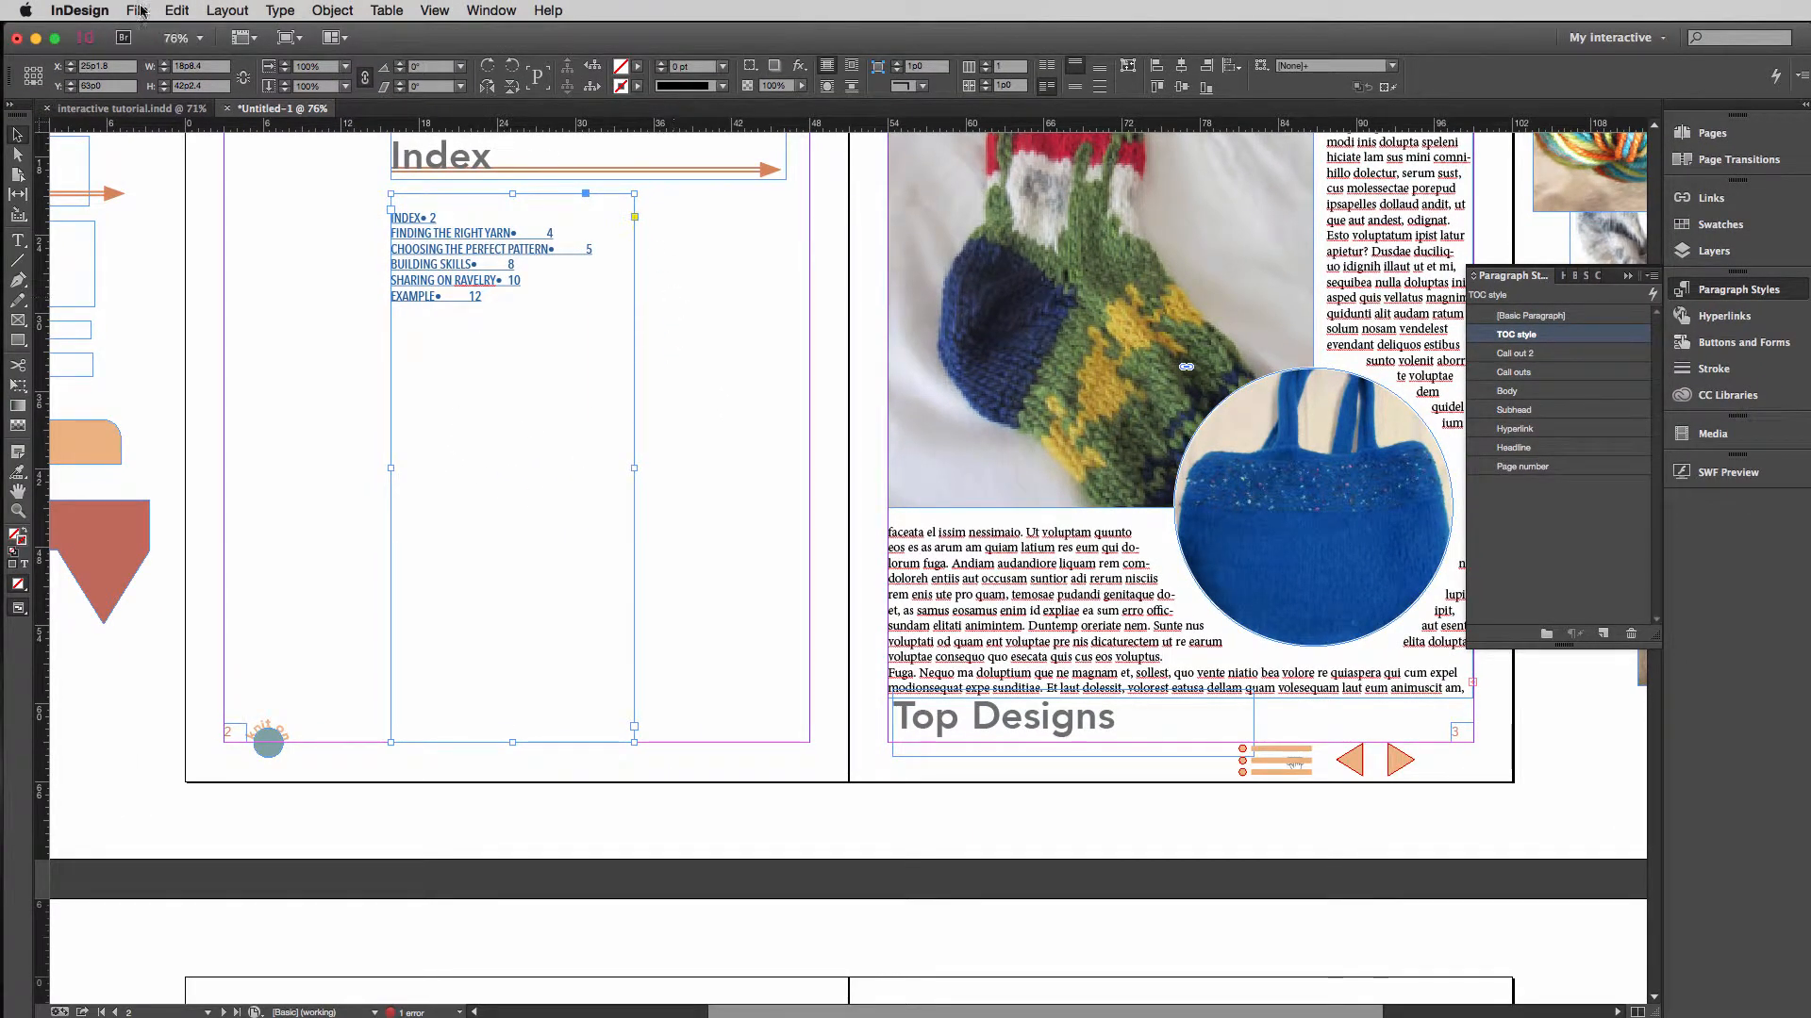
left_click(227, 11)
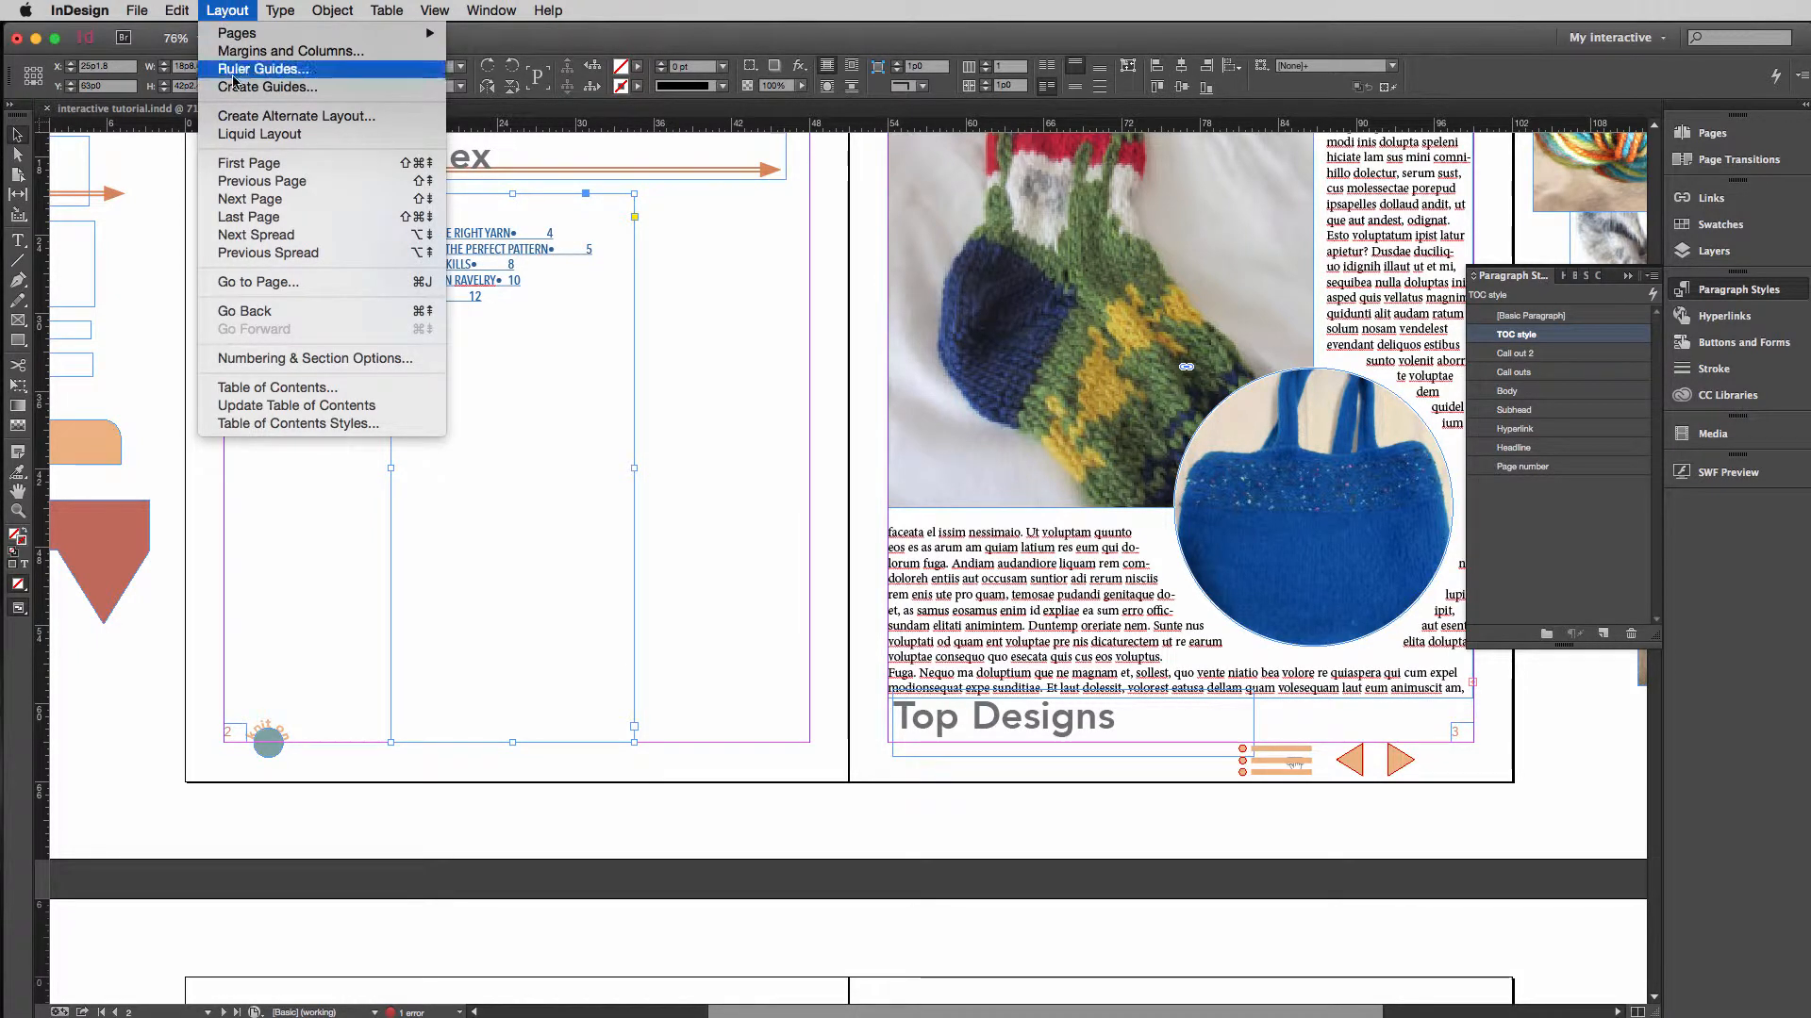
left_click(283, 405)
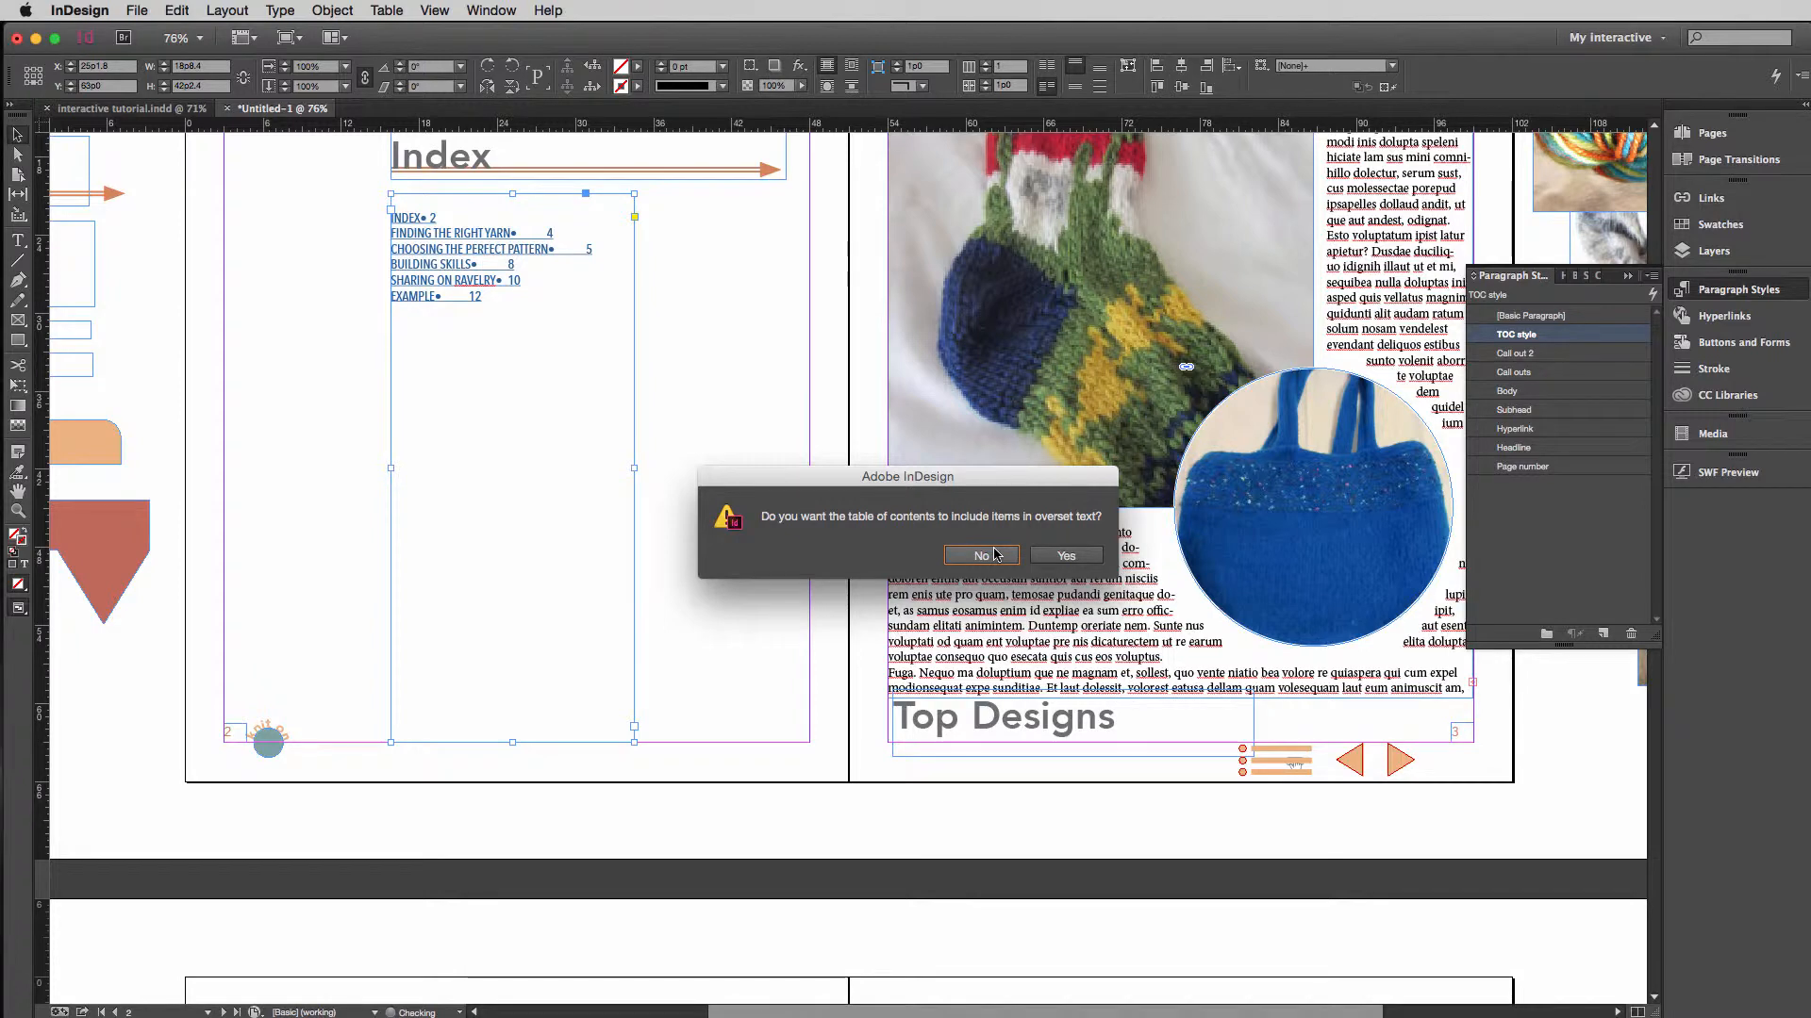
left_click(1067, 556)
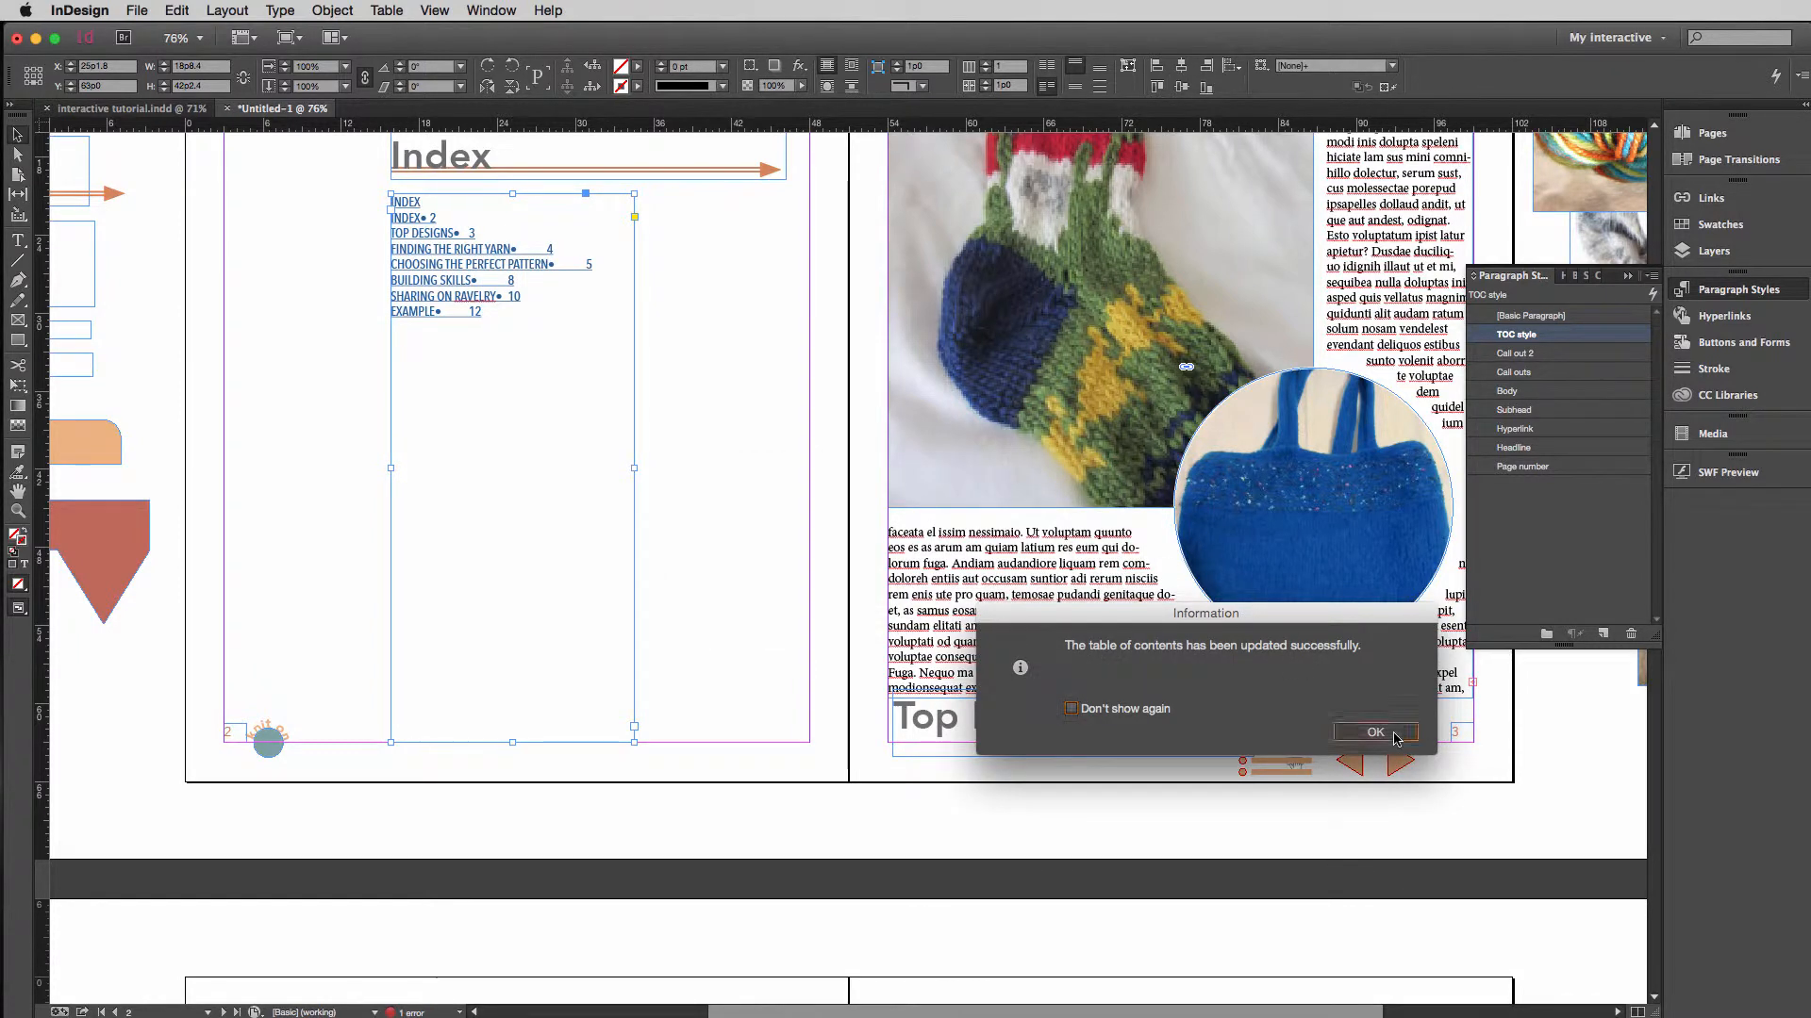
left_click(1375, 732)
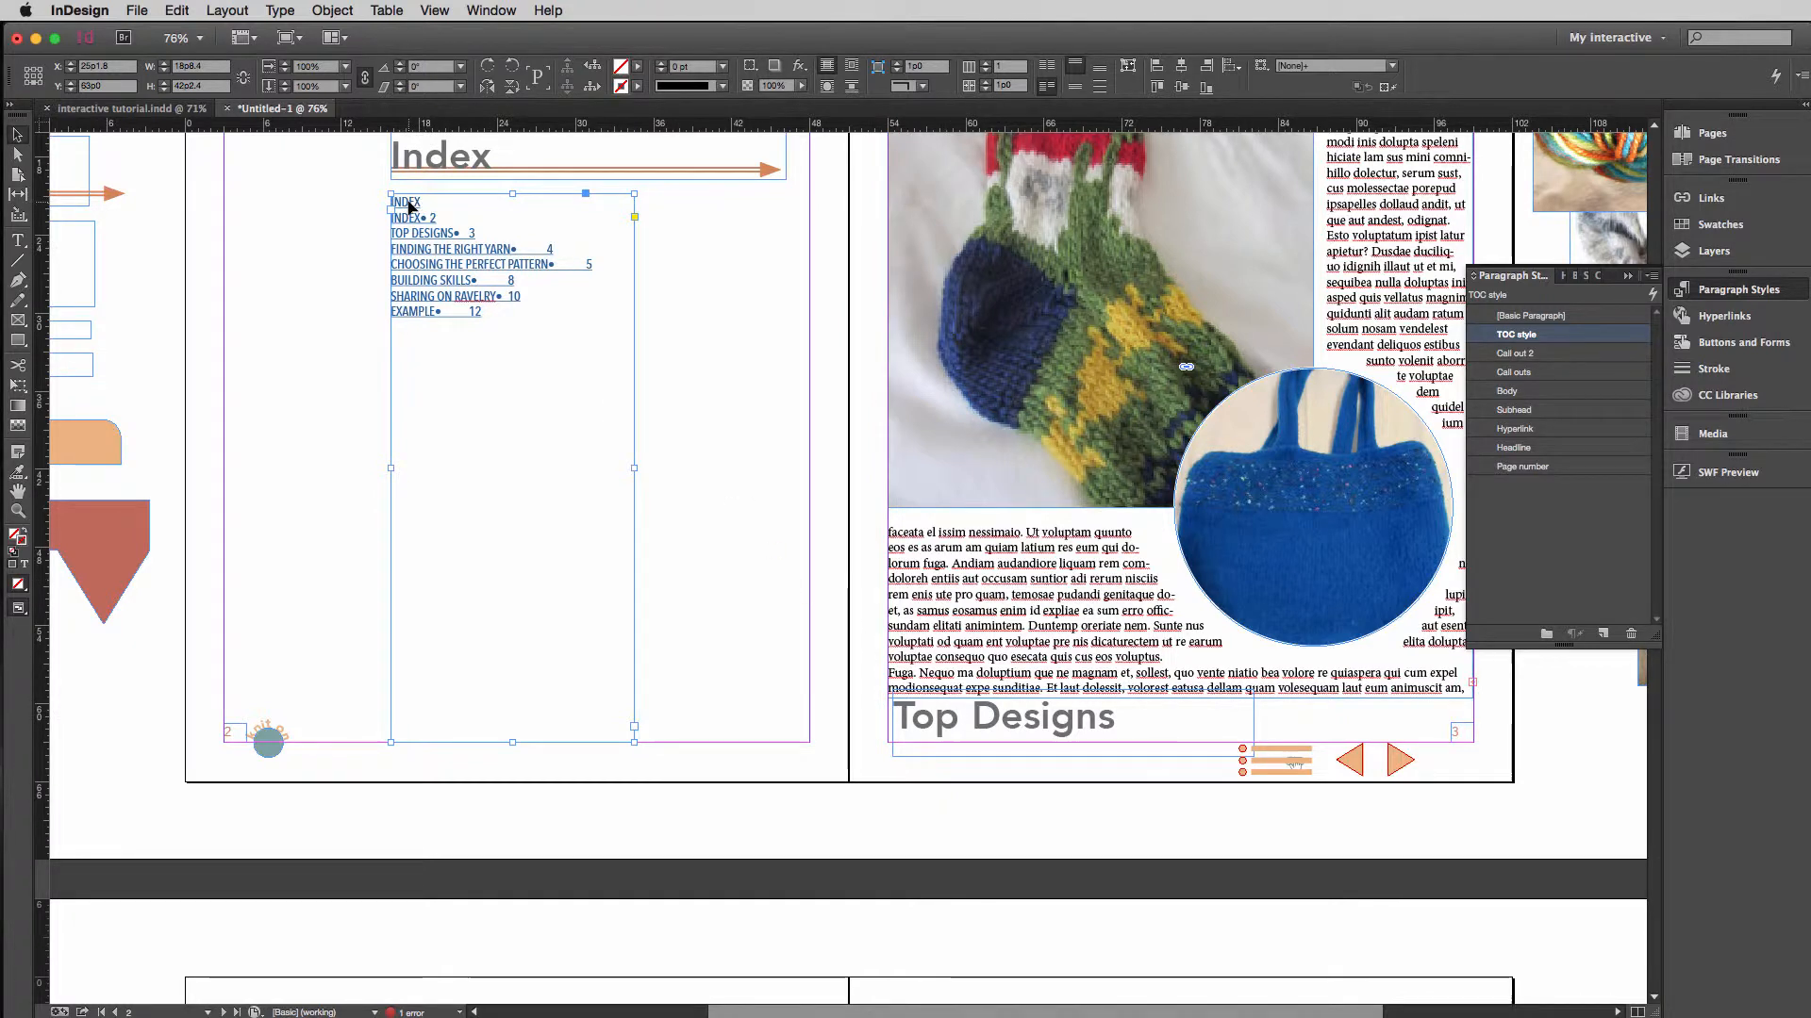
Review the separator characters available between entry and number in the table of contents settings, leaving the settings as they are.
left_click(226, 11)
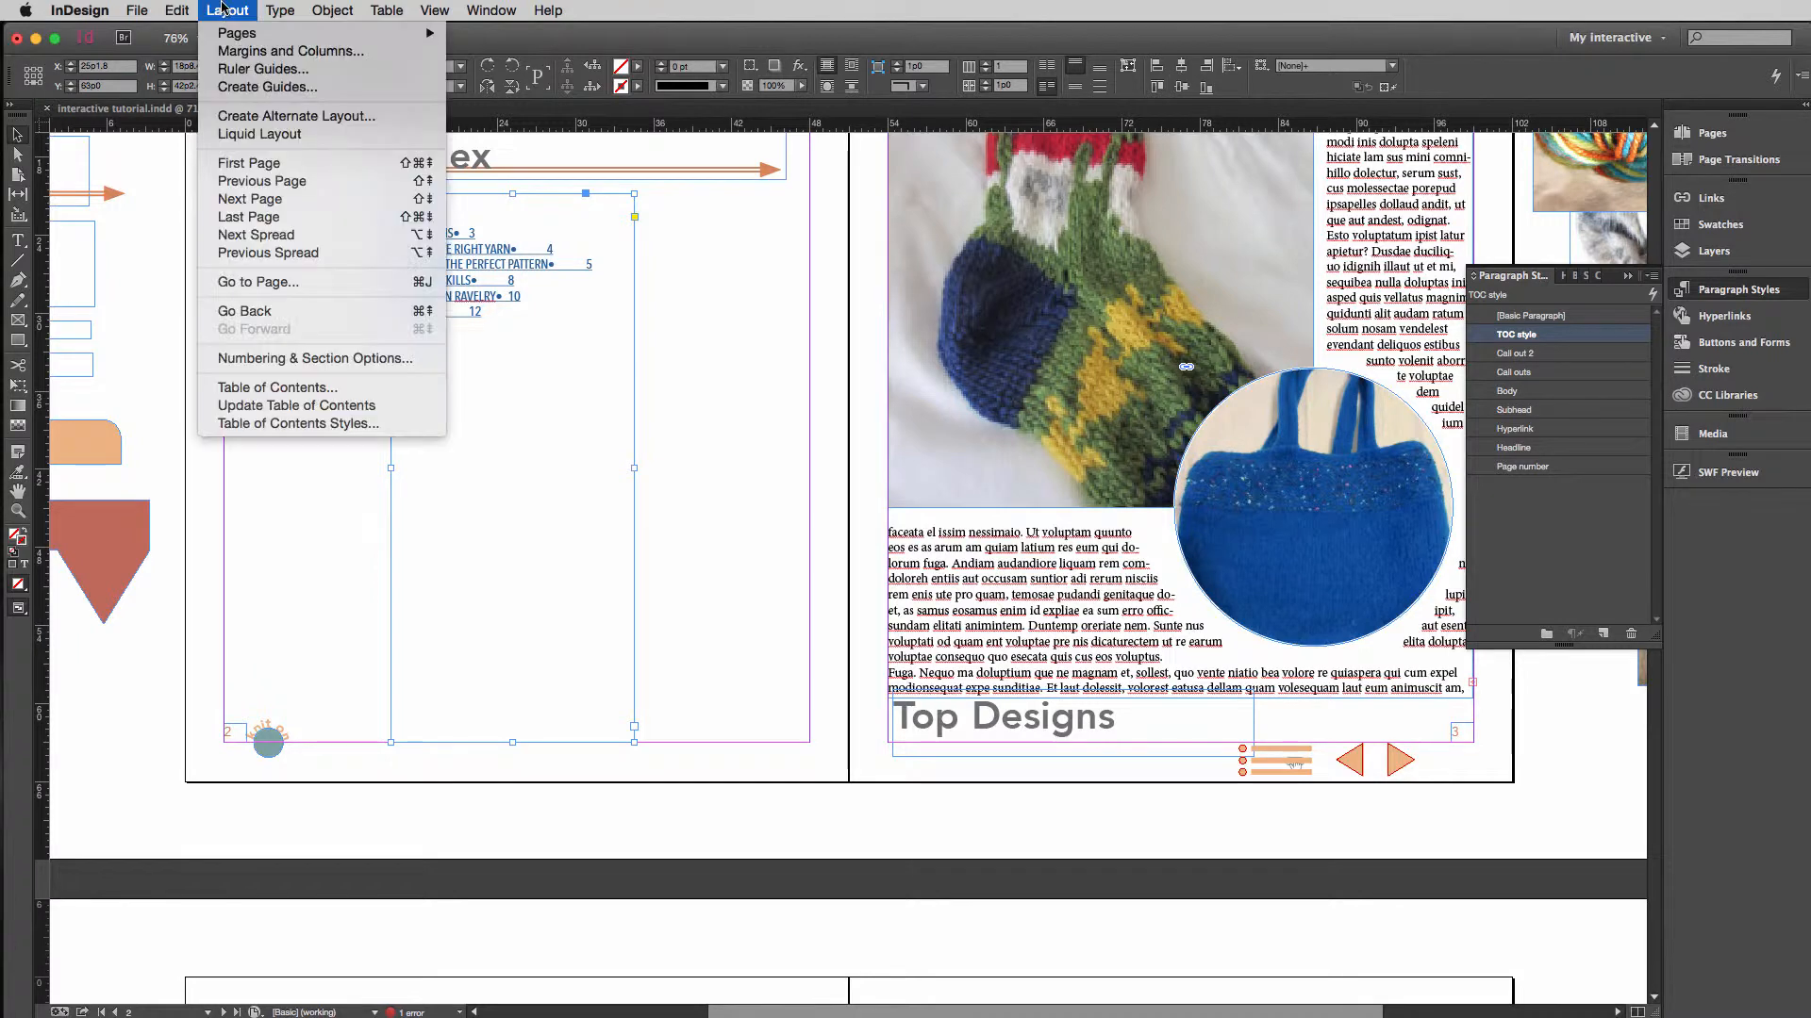
left_click(283, 388)
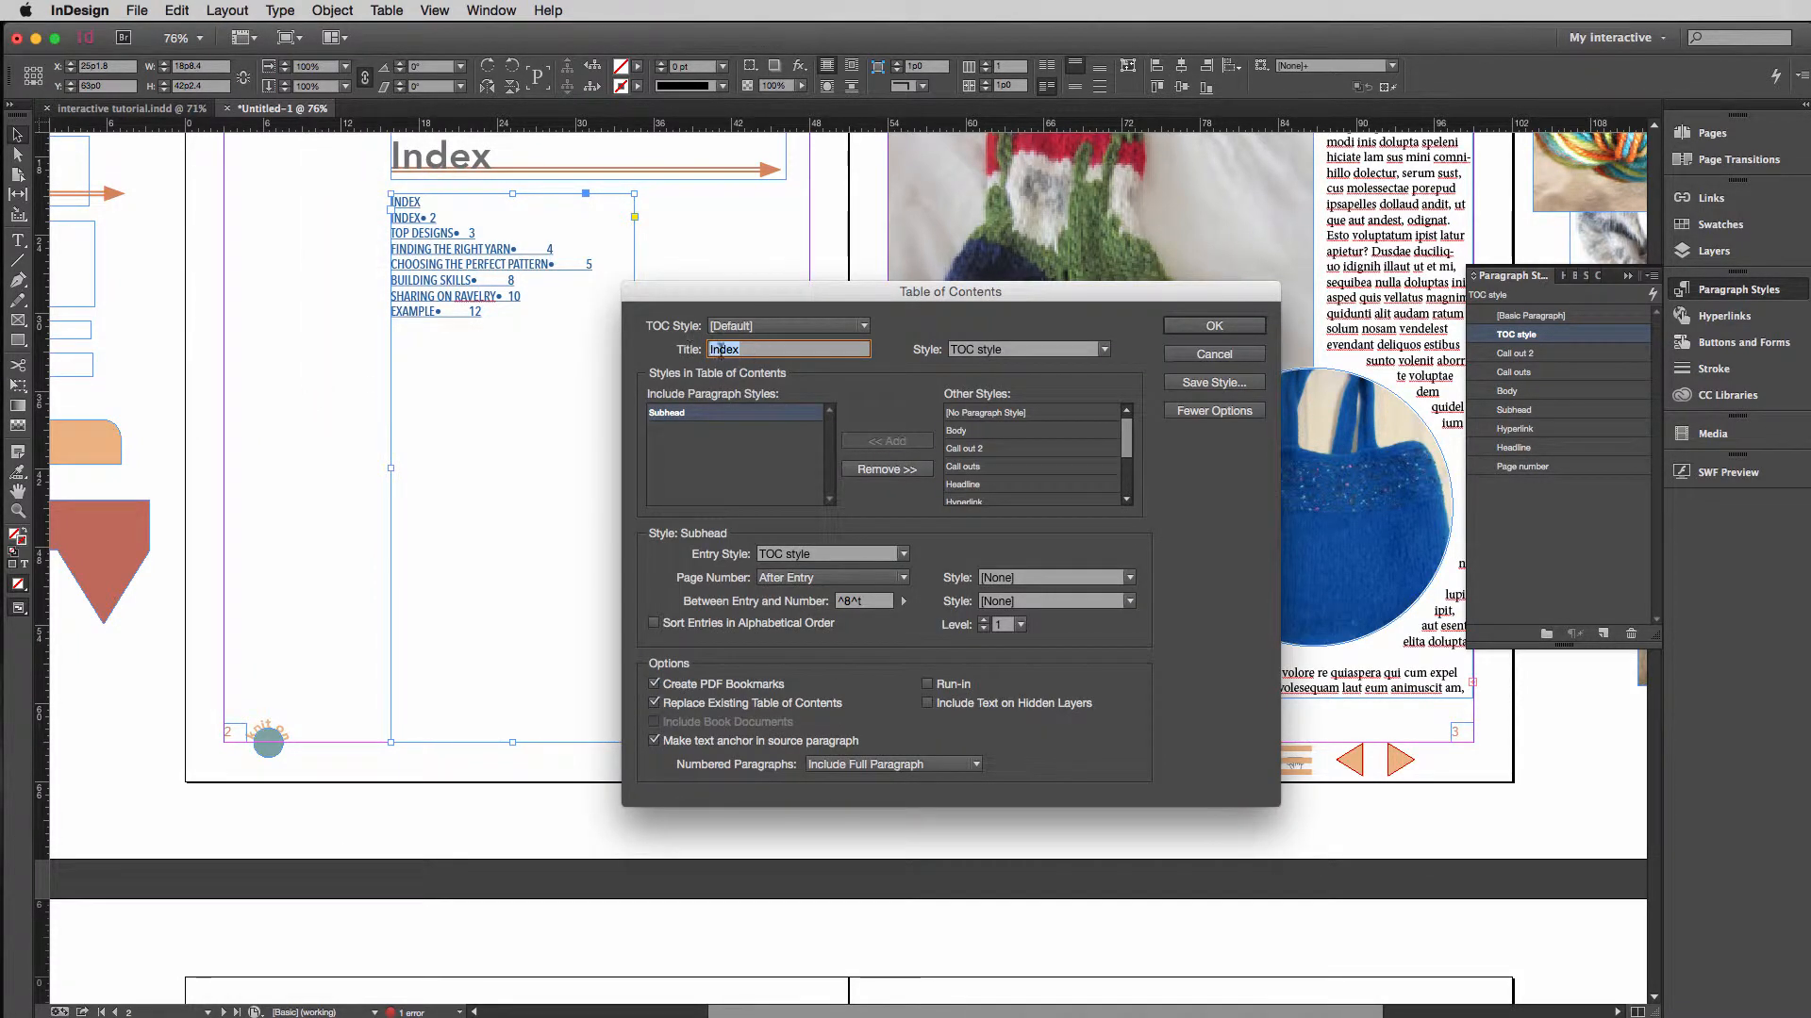
left_click(903, 601)
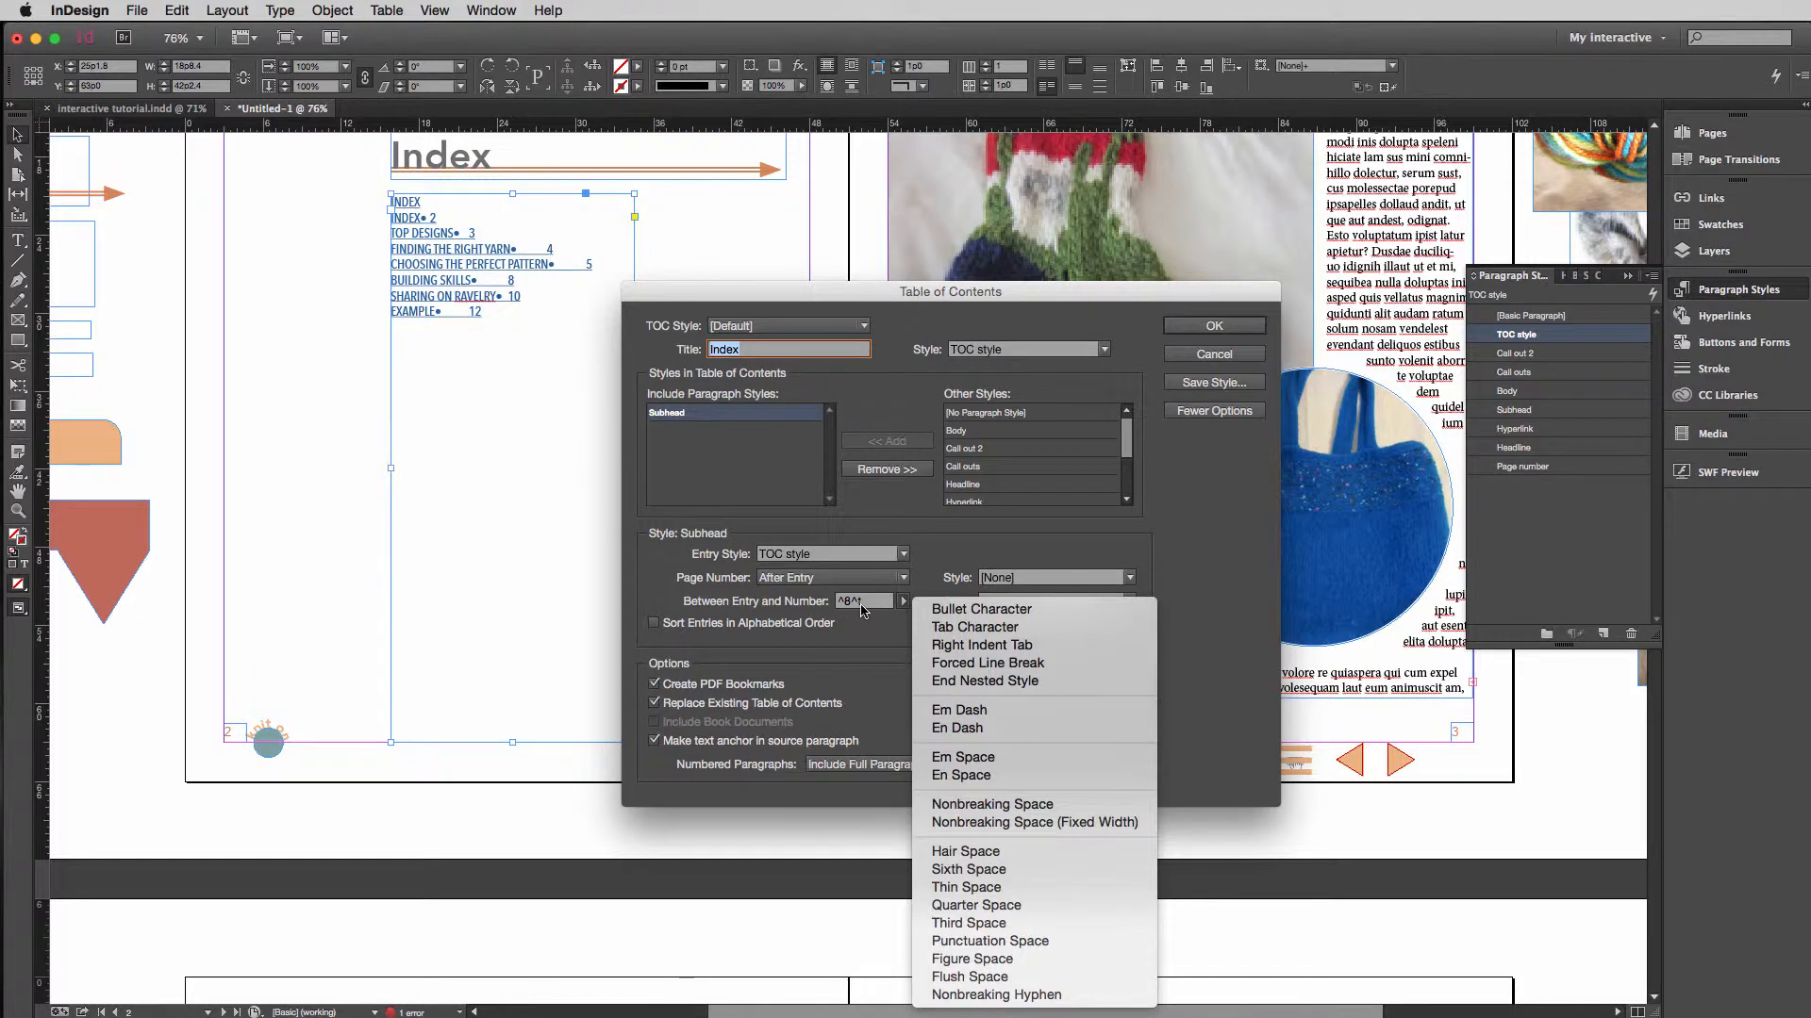
left_click(1182, 566)
left_click(1214, 353)
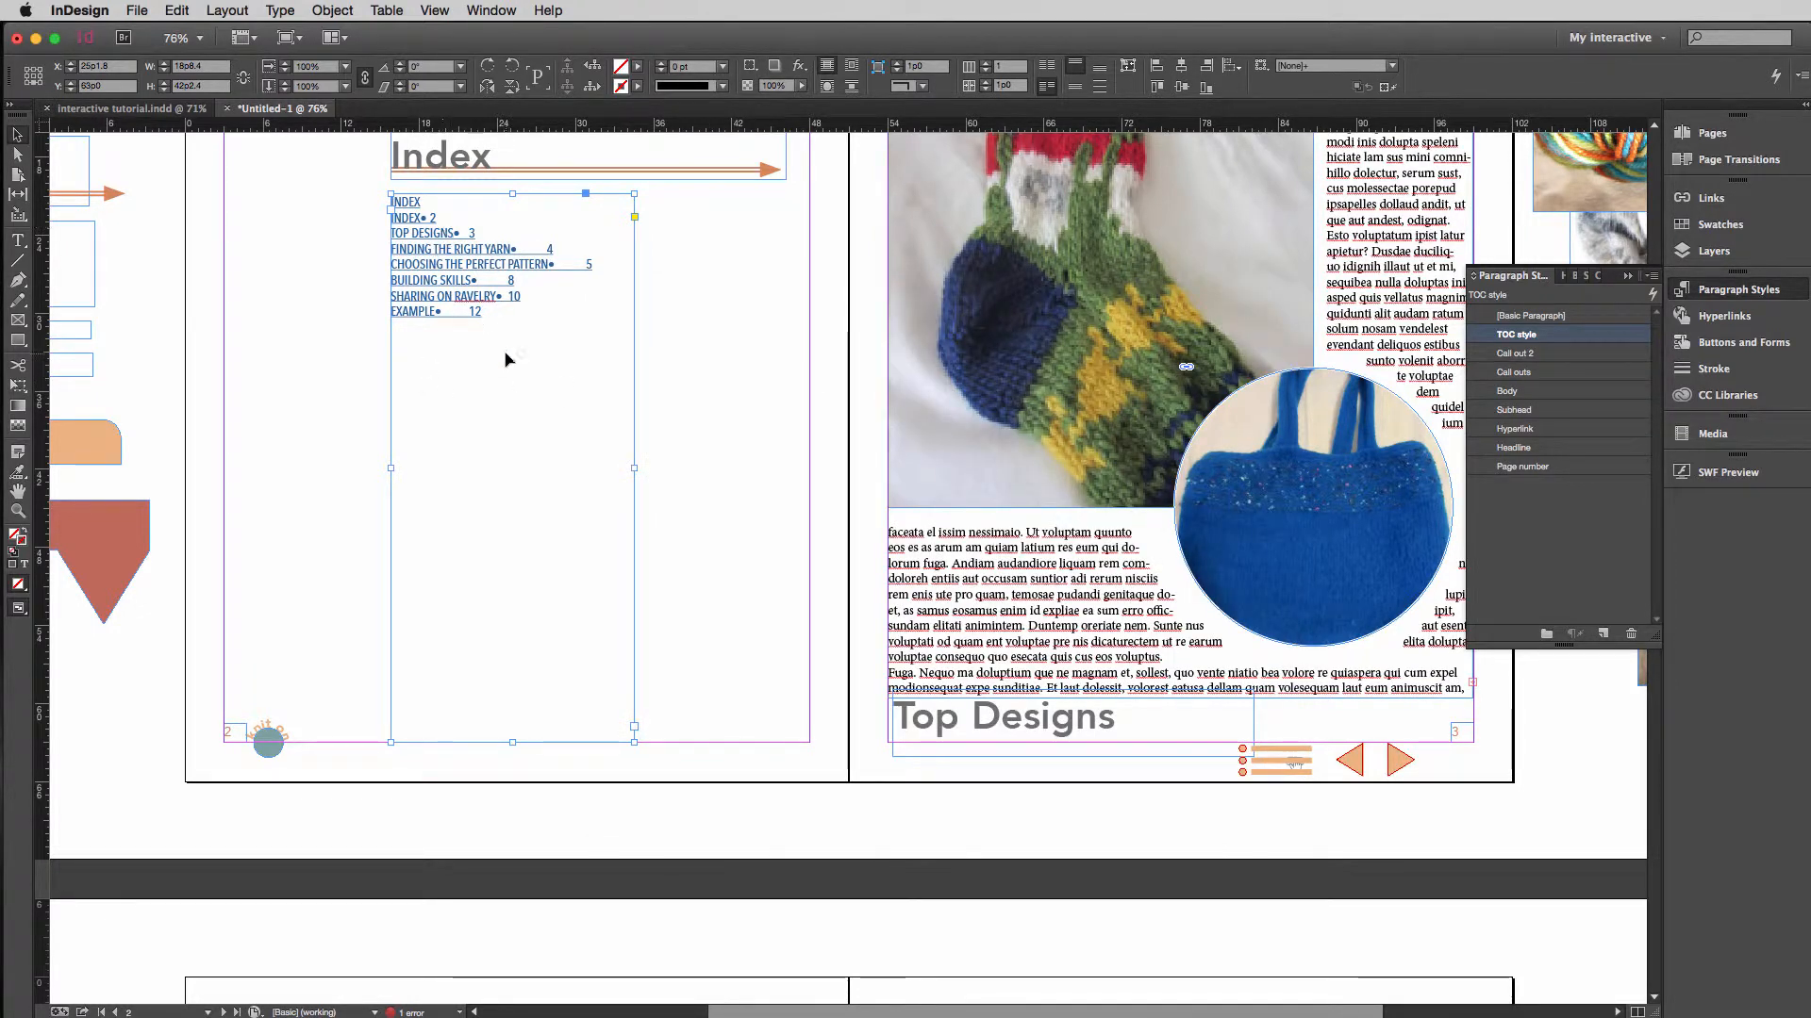